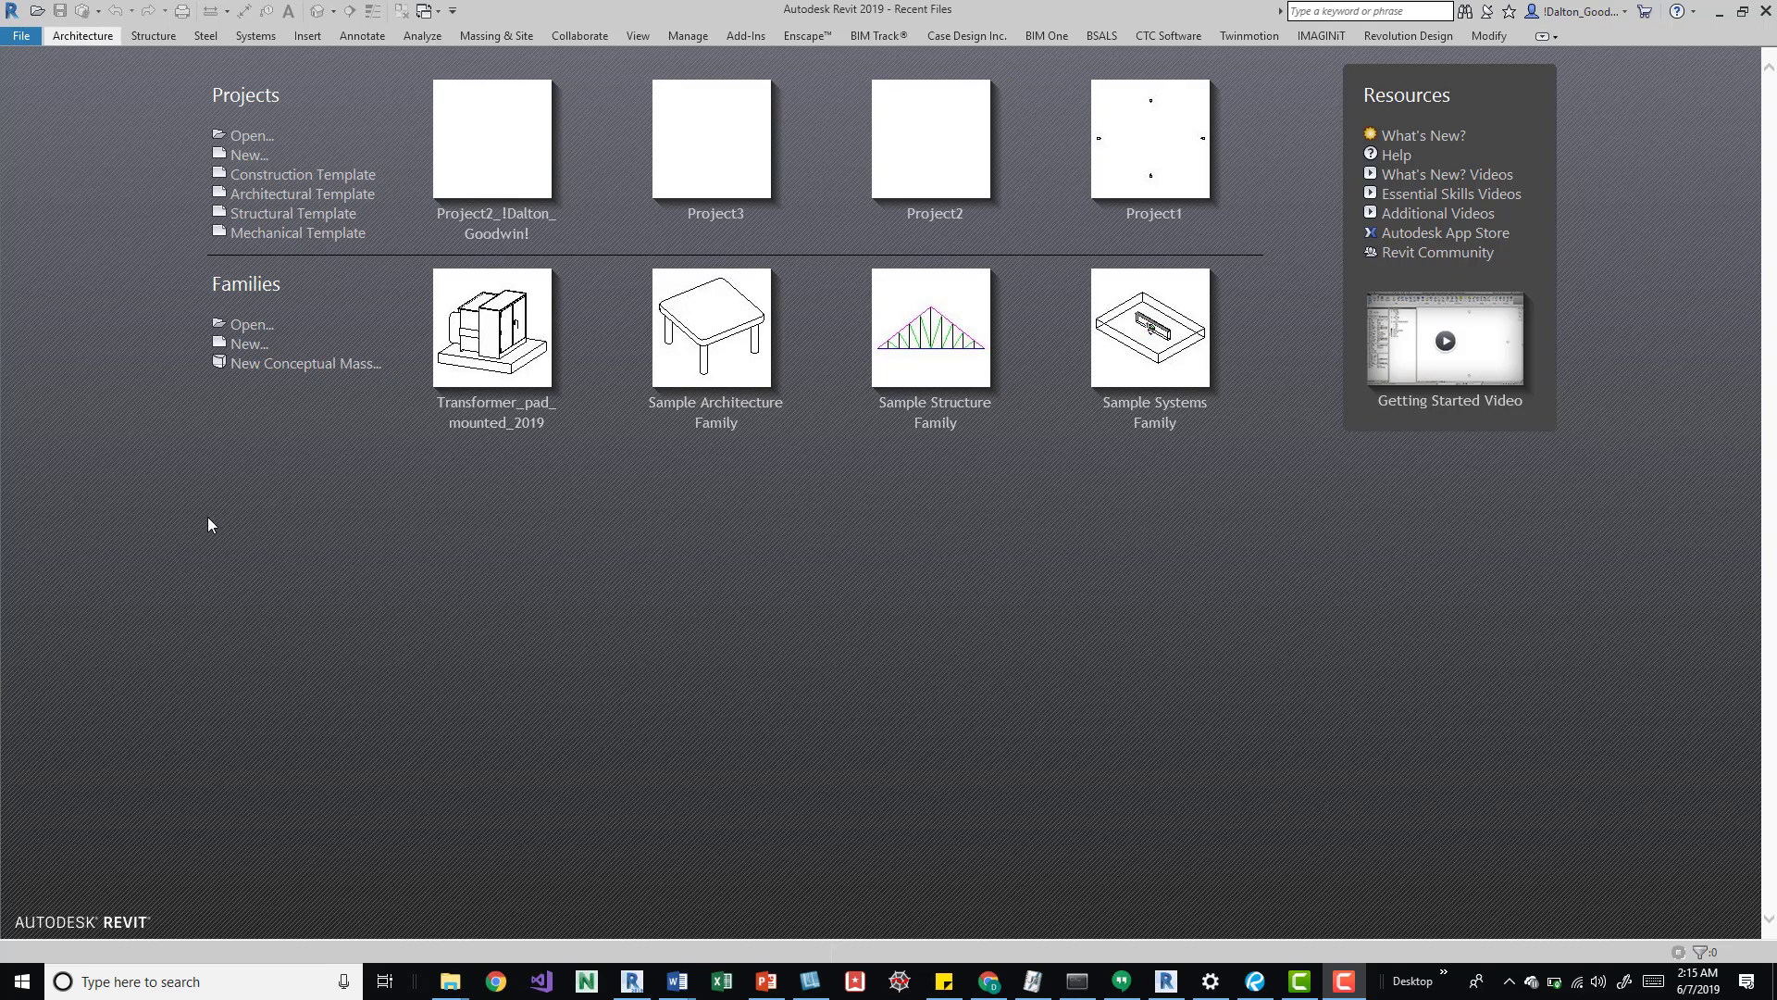
- Select Project2.rvt from the Desktop in the Open dialog
click(251, 136)
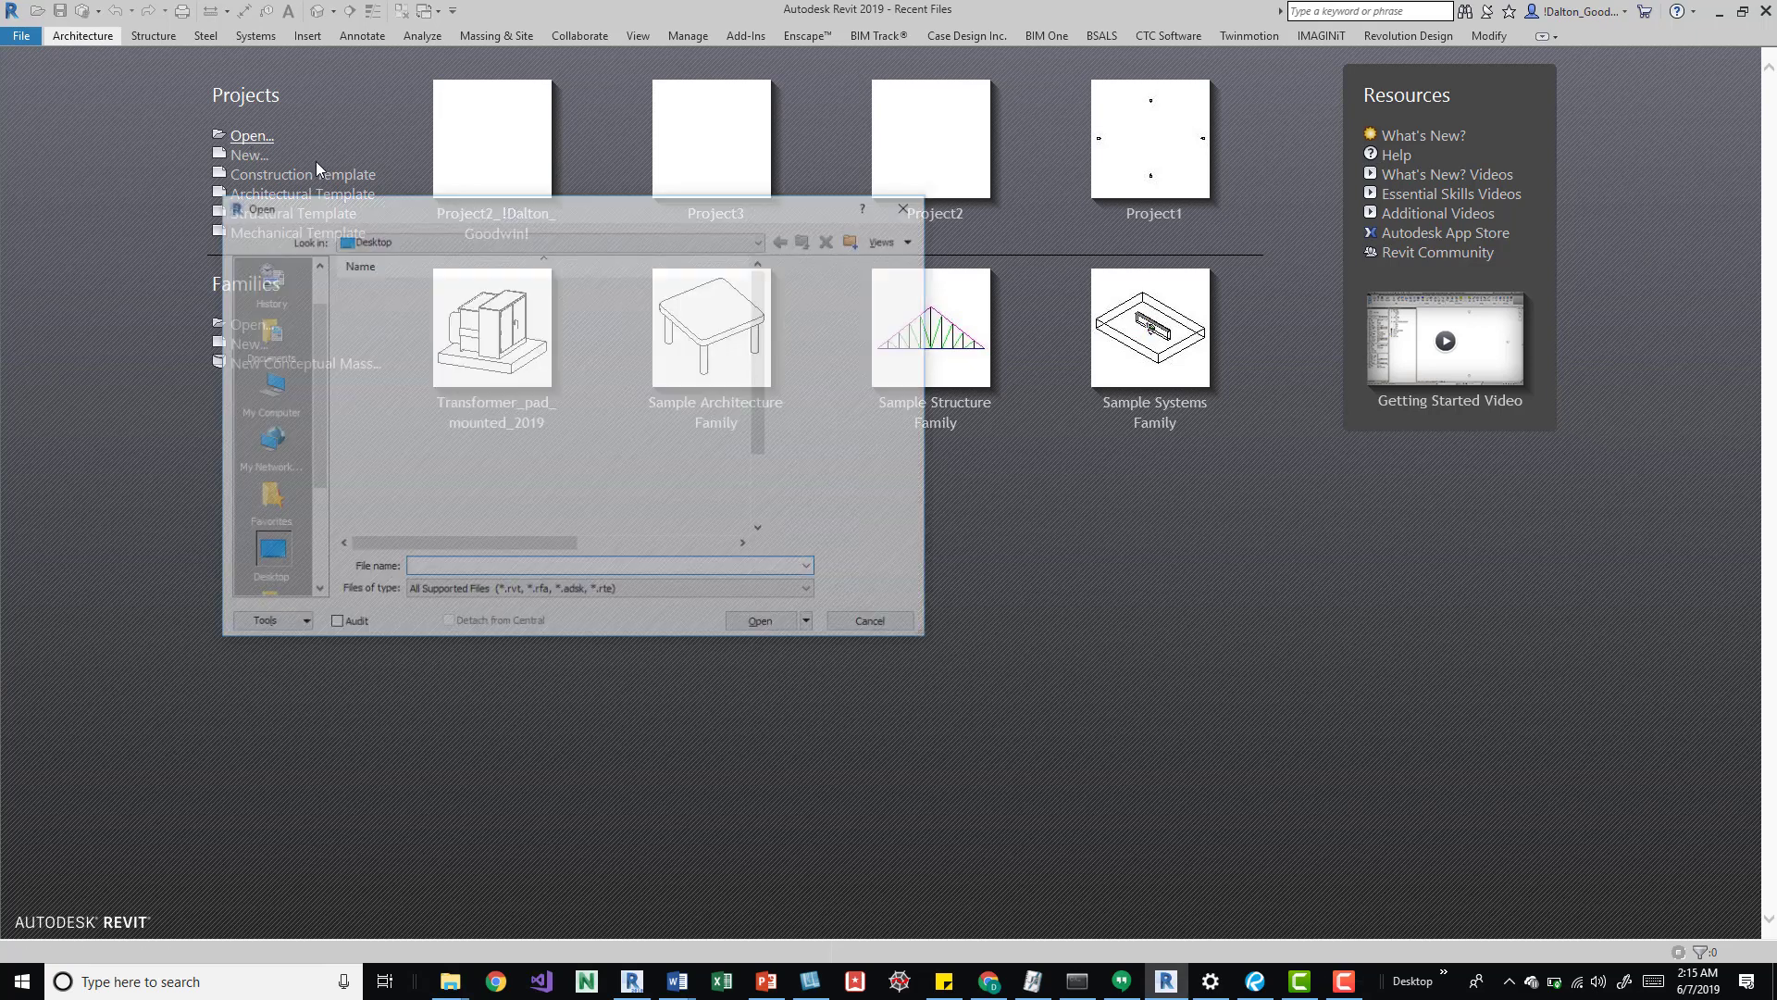
scroll(500, 468, down, 2)
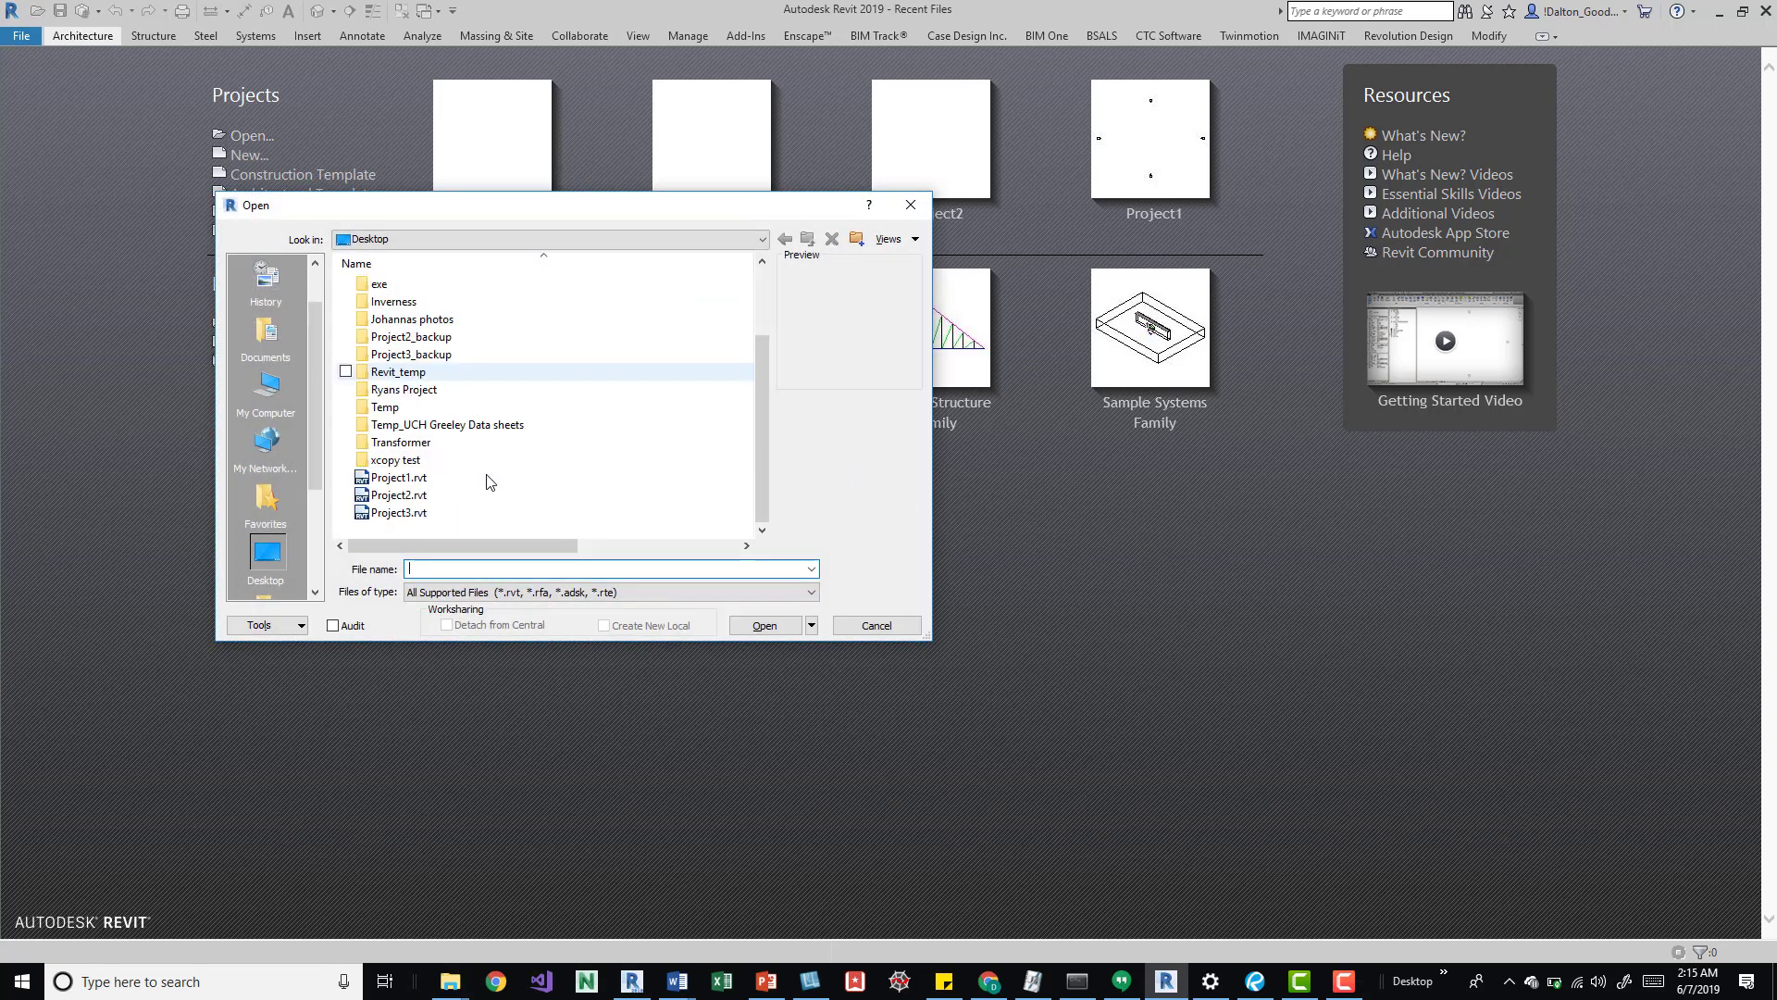
click(435, 496)
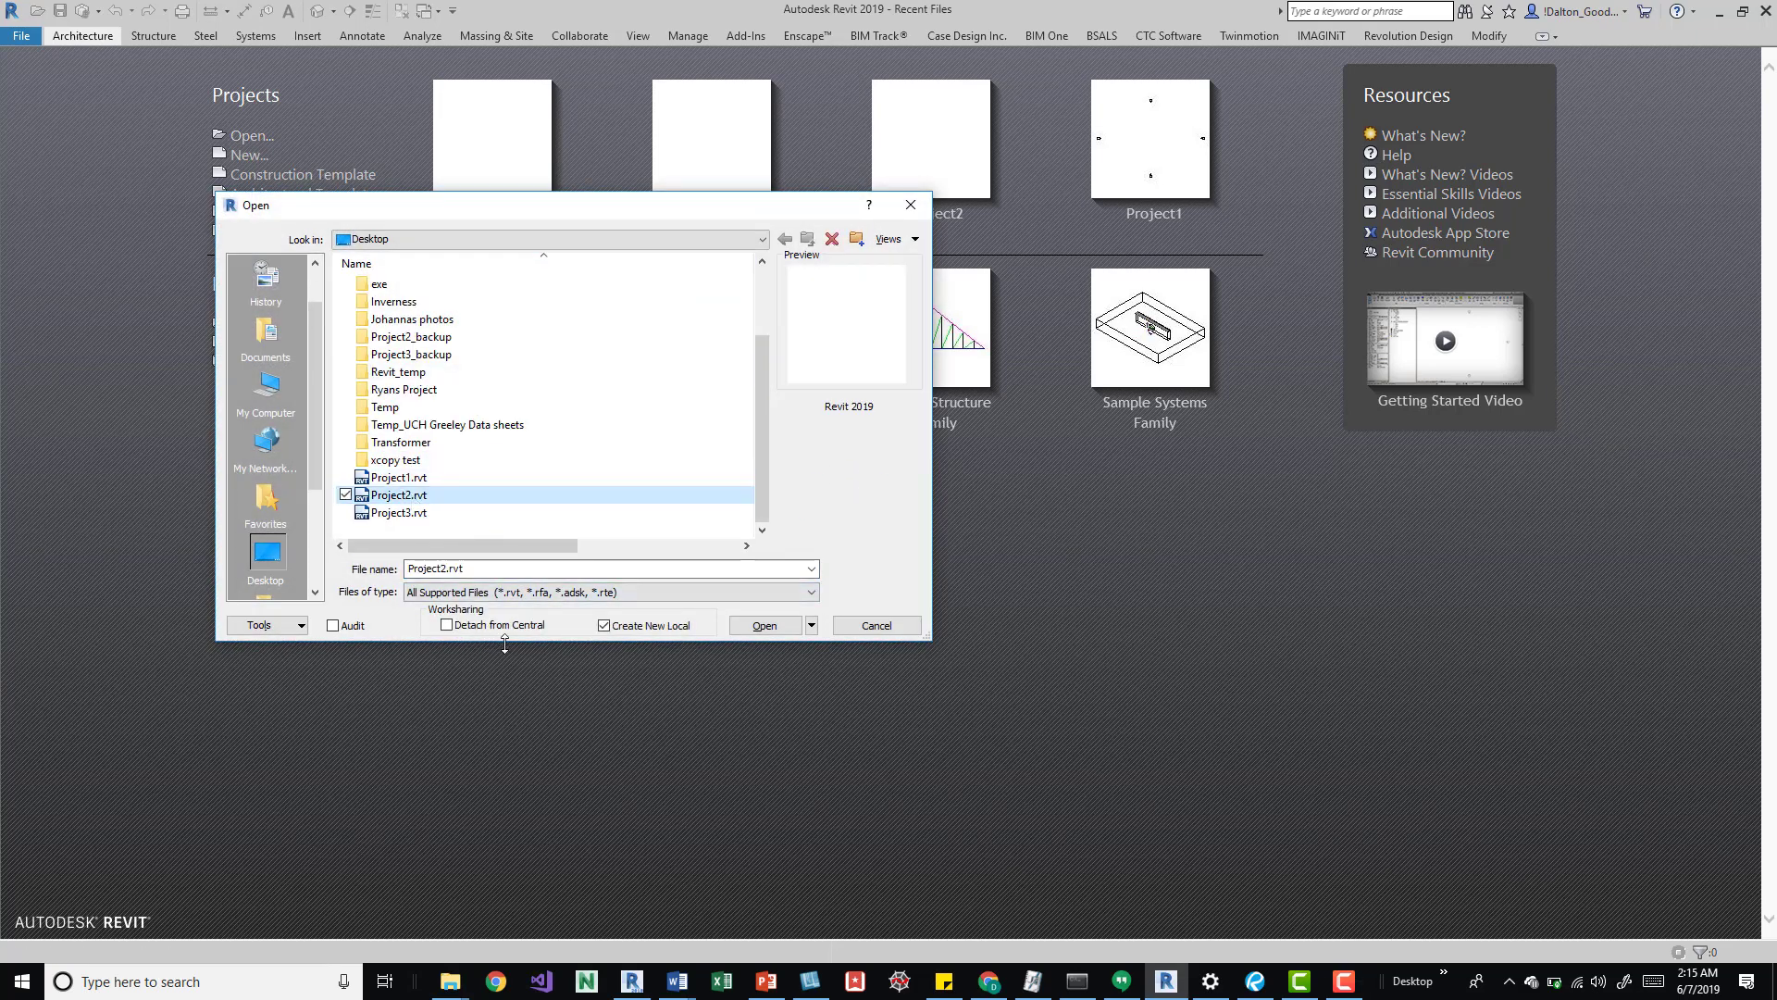
- Set the Open button's workset option to Specify... instead of Last Viewed
click(813, 627)
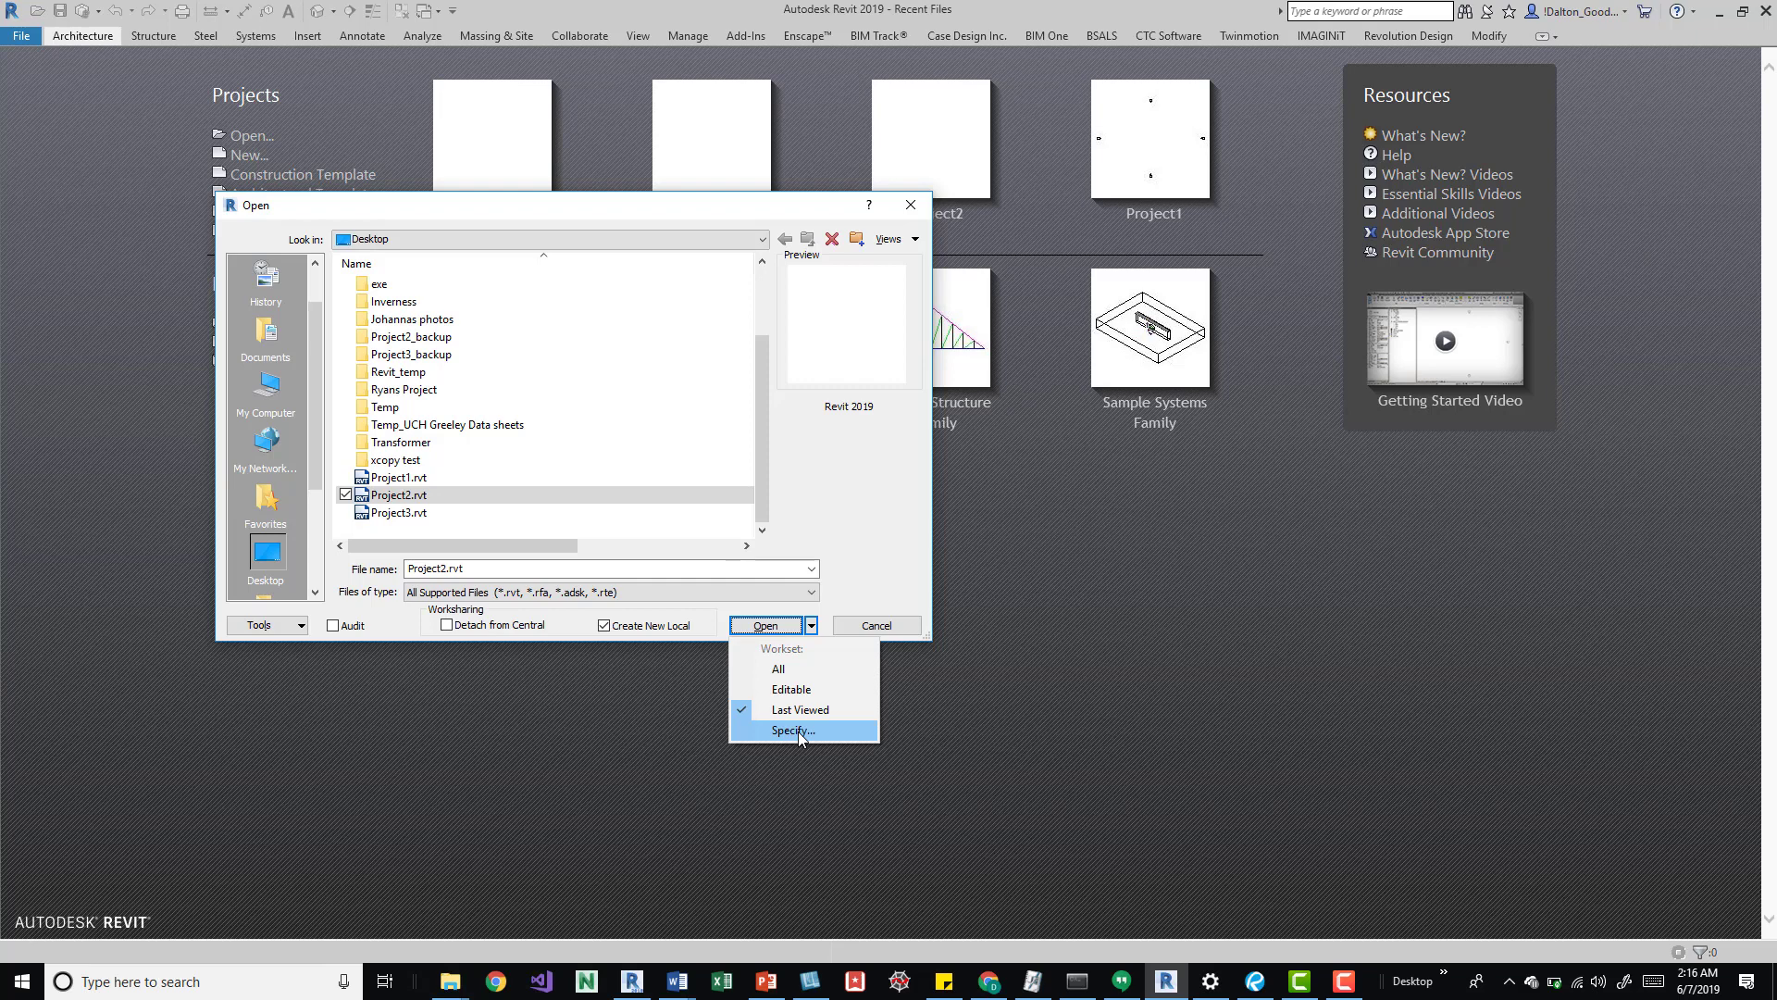
click(800, 731)
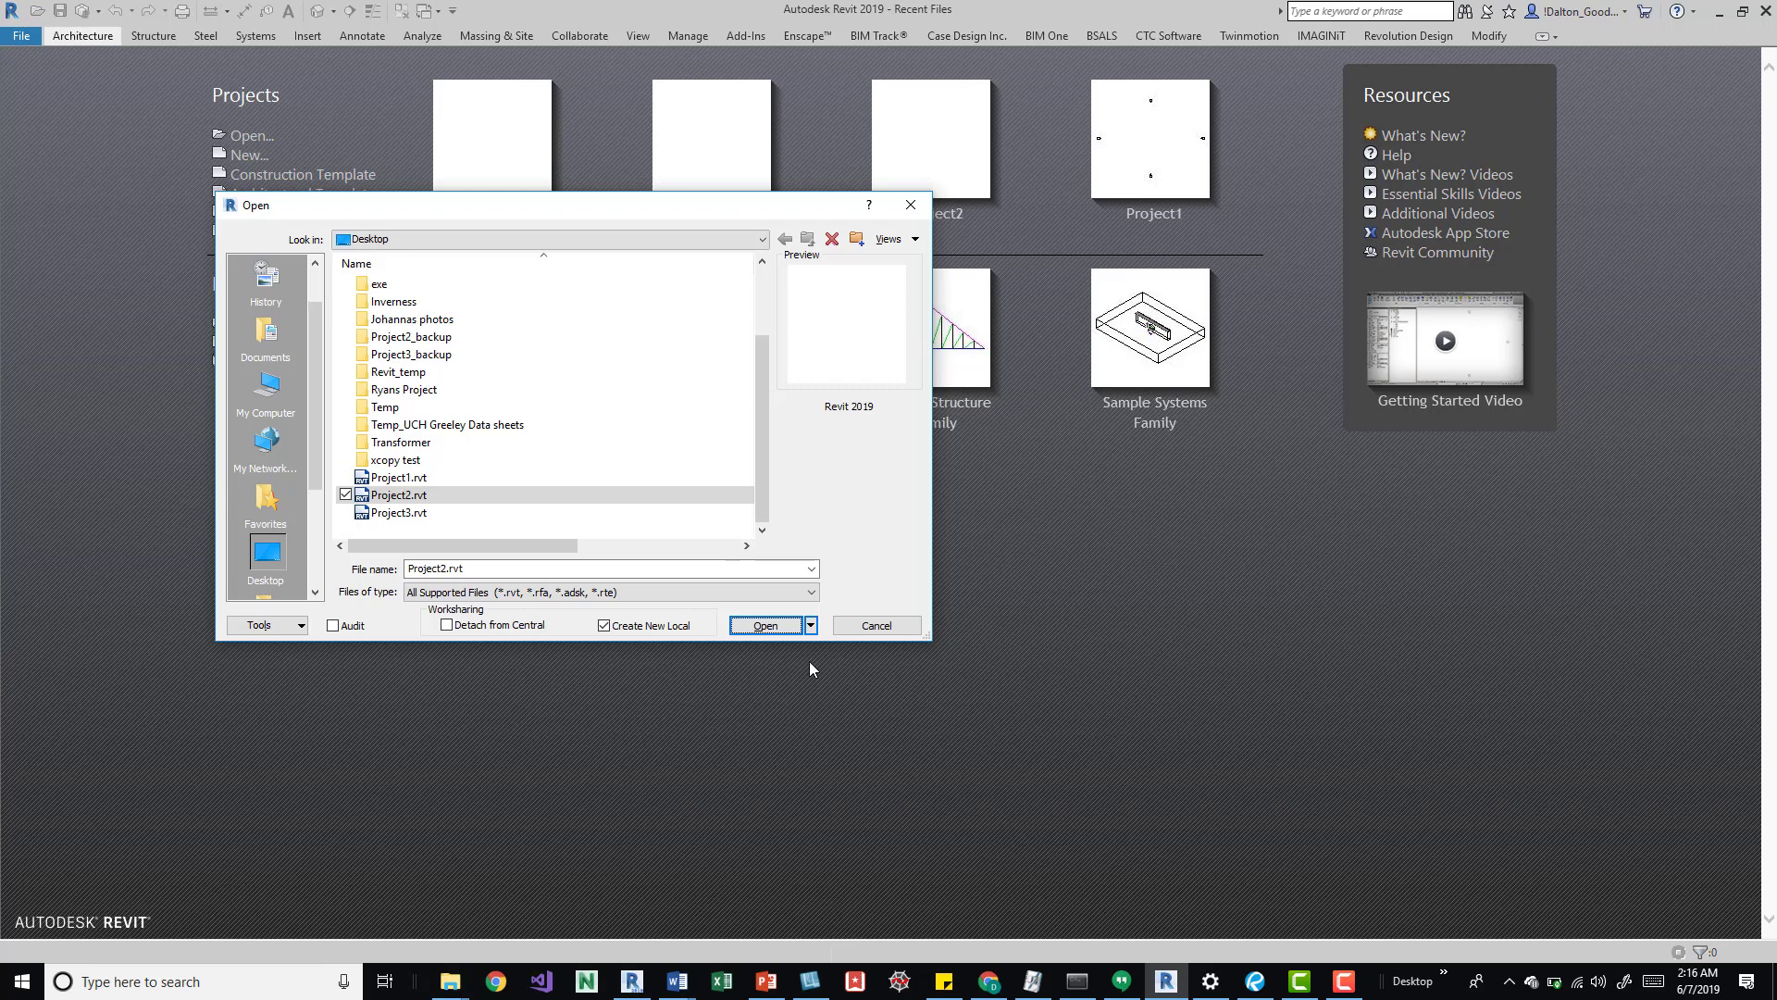
- Open Project2.rvt, overwriting the existing local file, to reach the Opening Worksets list
click(779, 628)
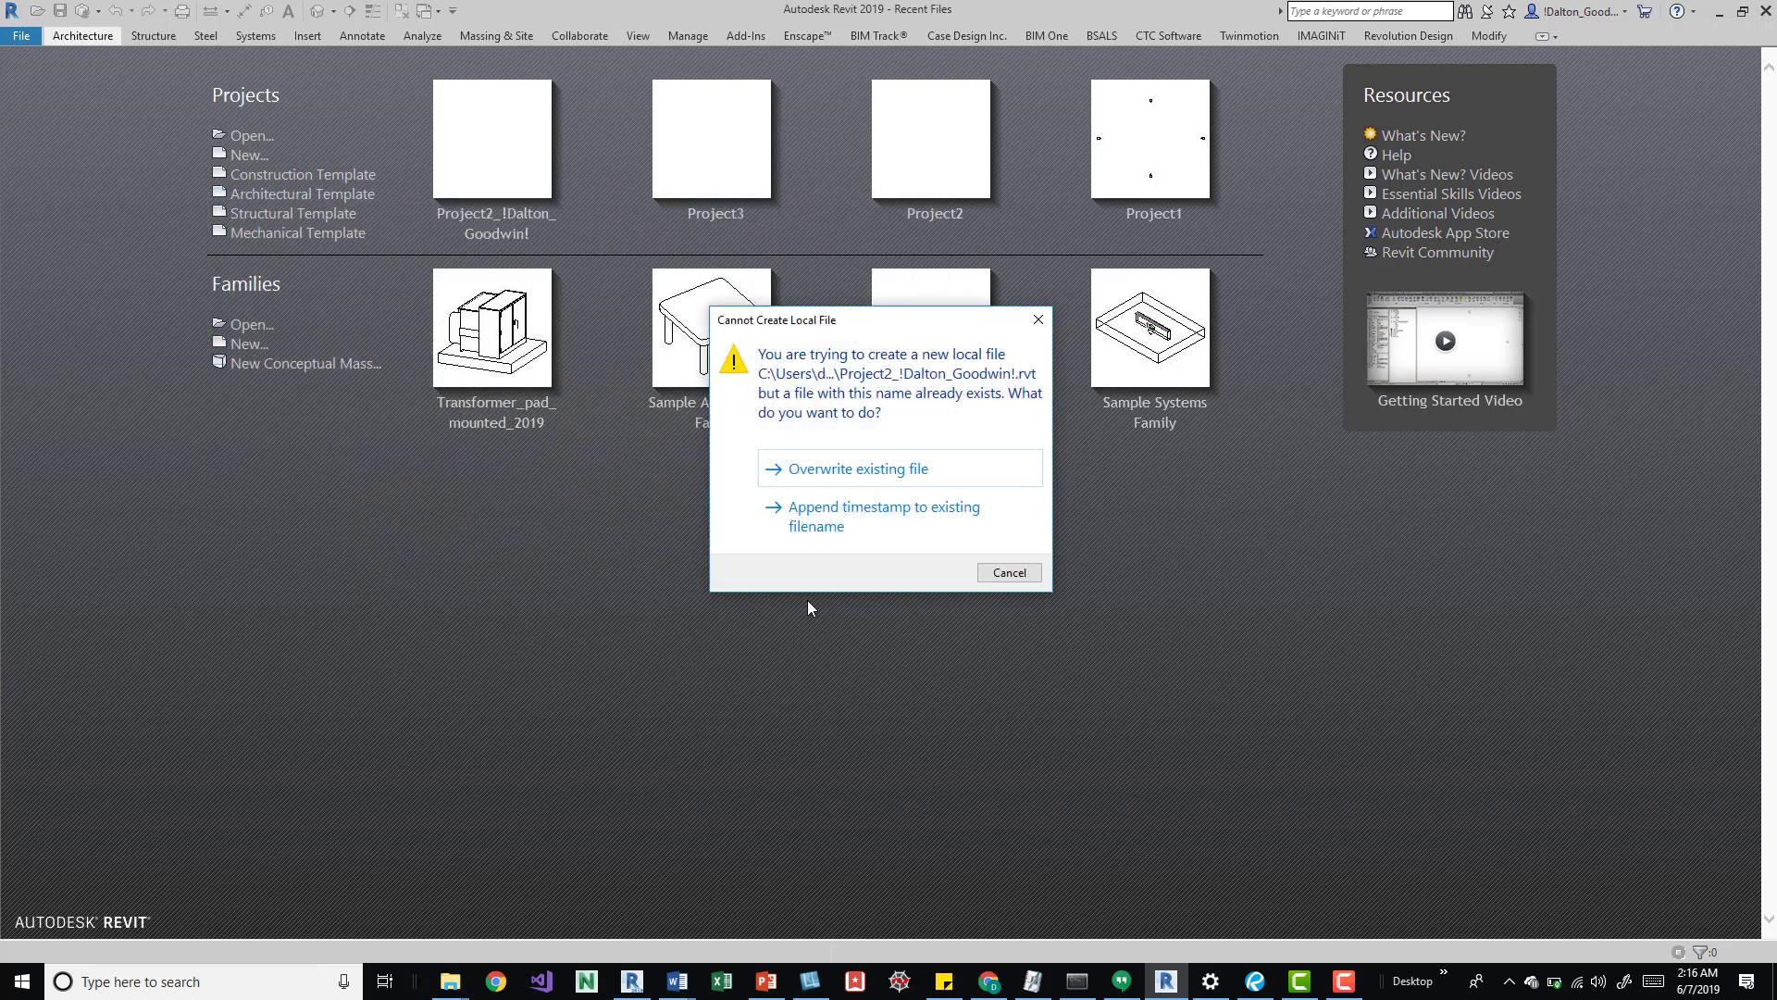
click(890, 465)
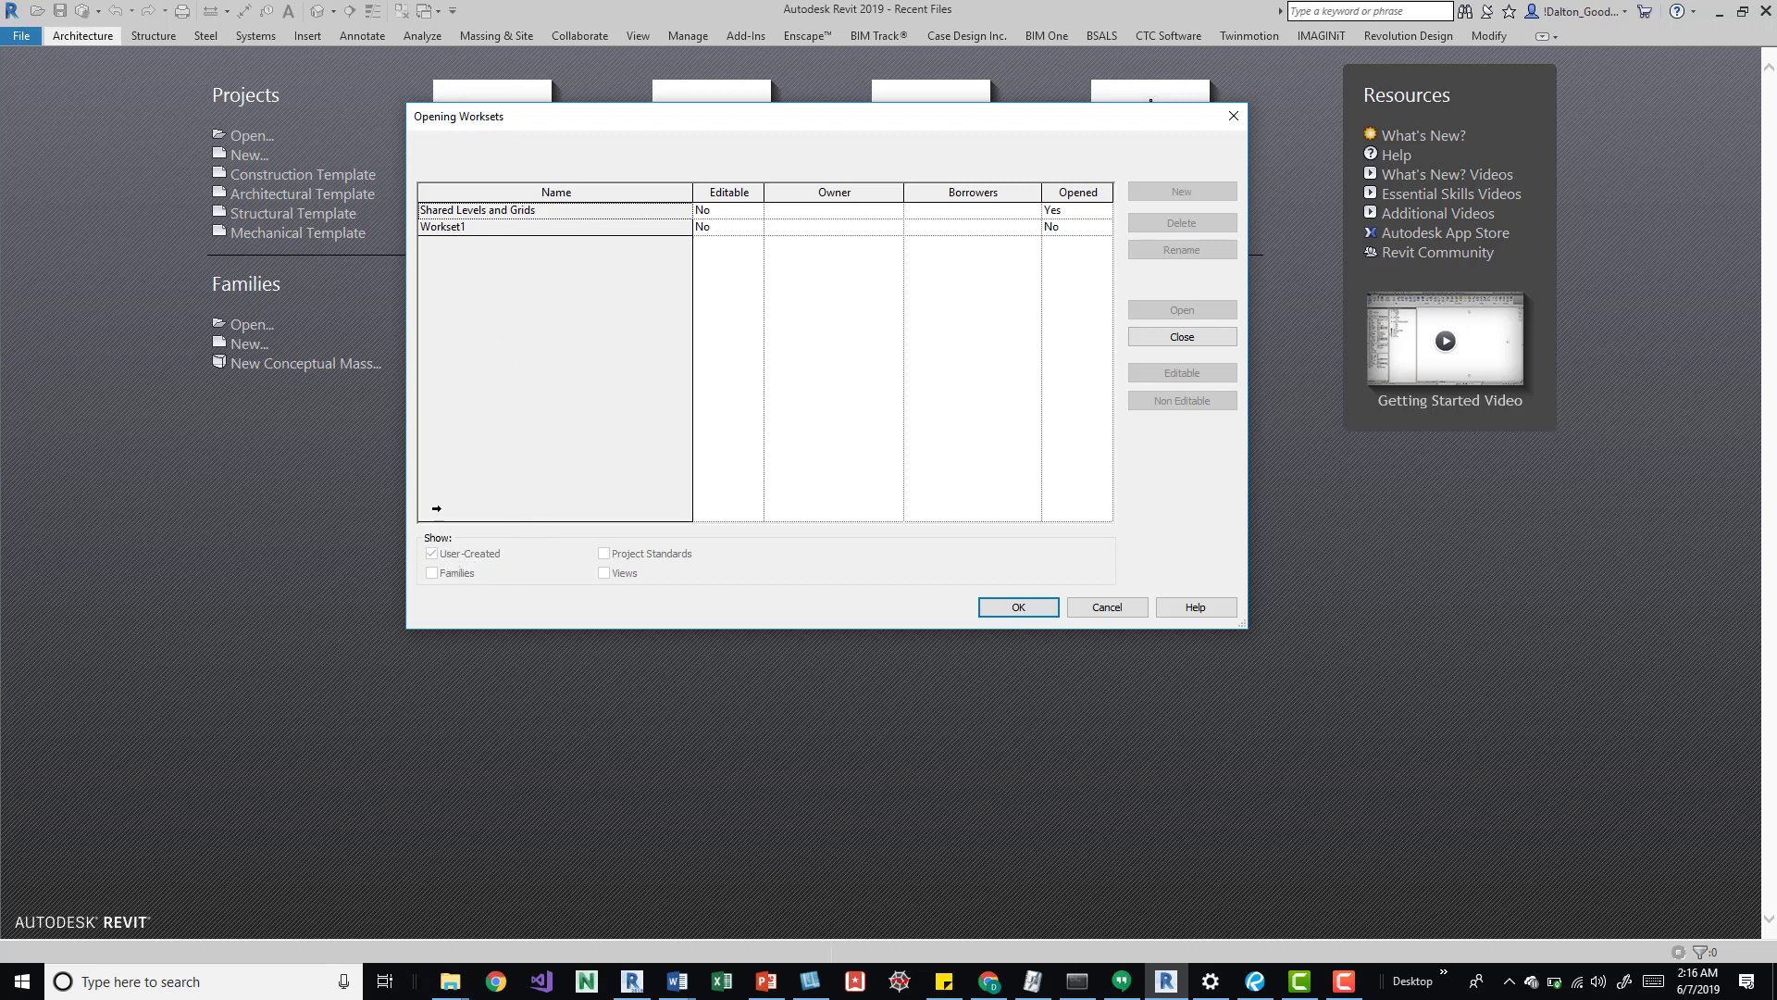
- Keep Shared Levels and Grids closed and mark Workset1 to open
click(602, 229)
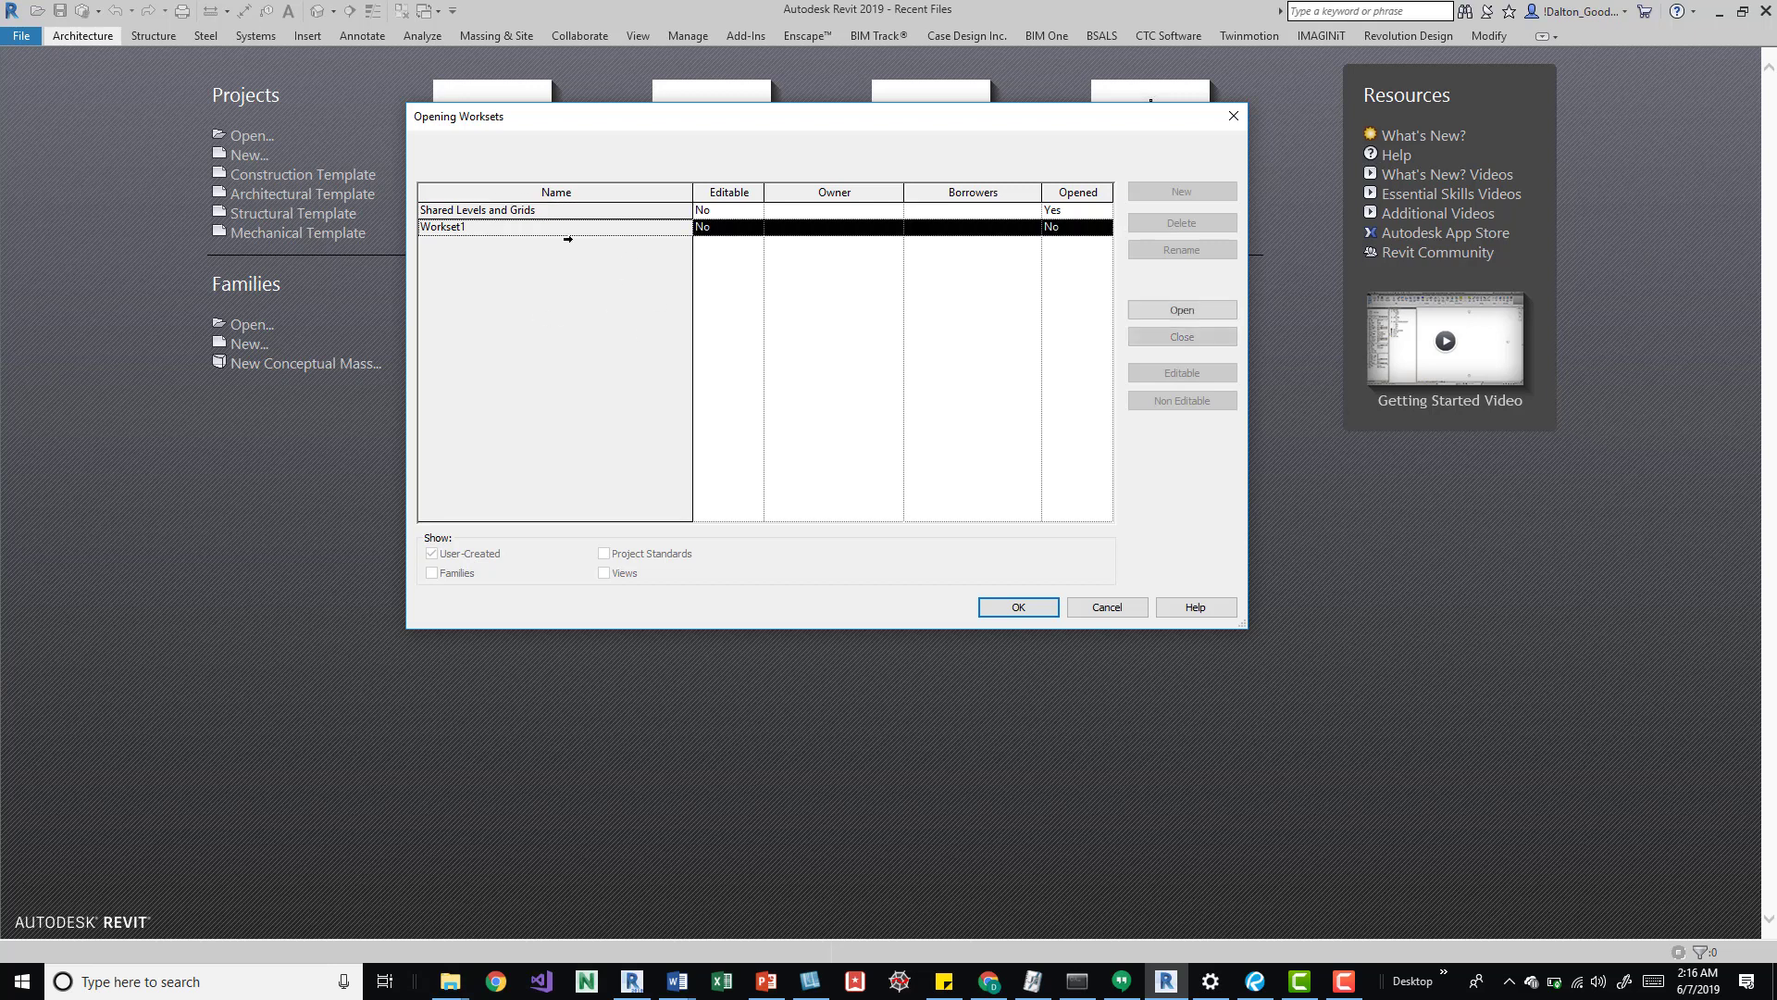
click(527, 207)
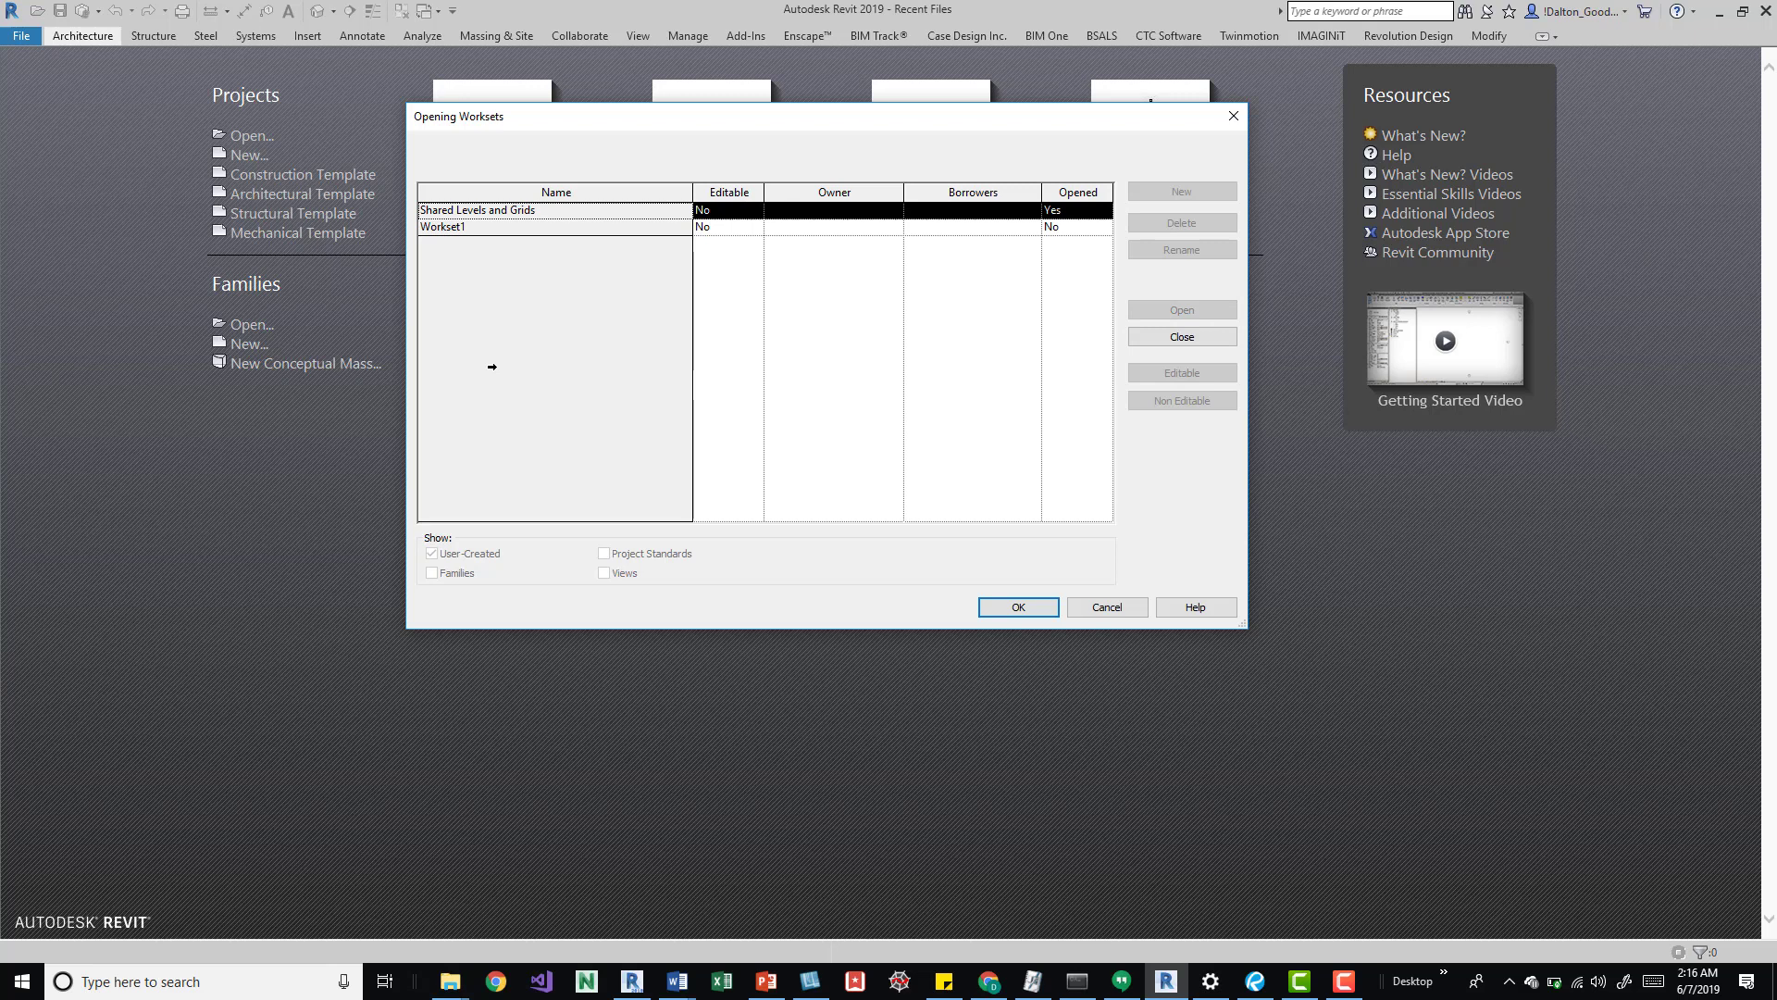
click(491, 225)
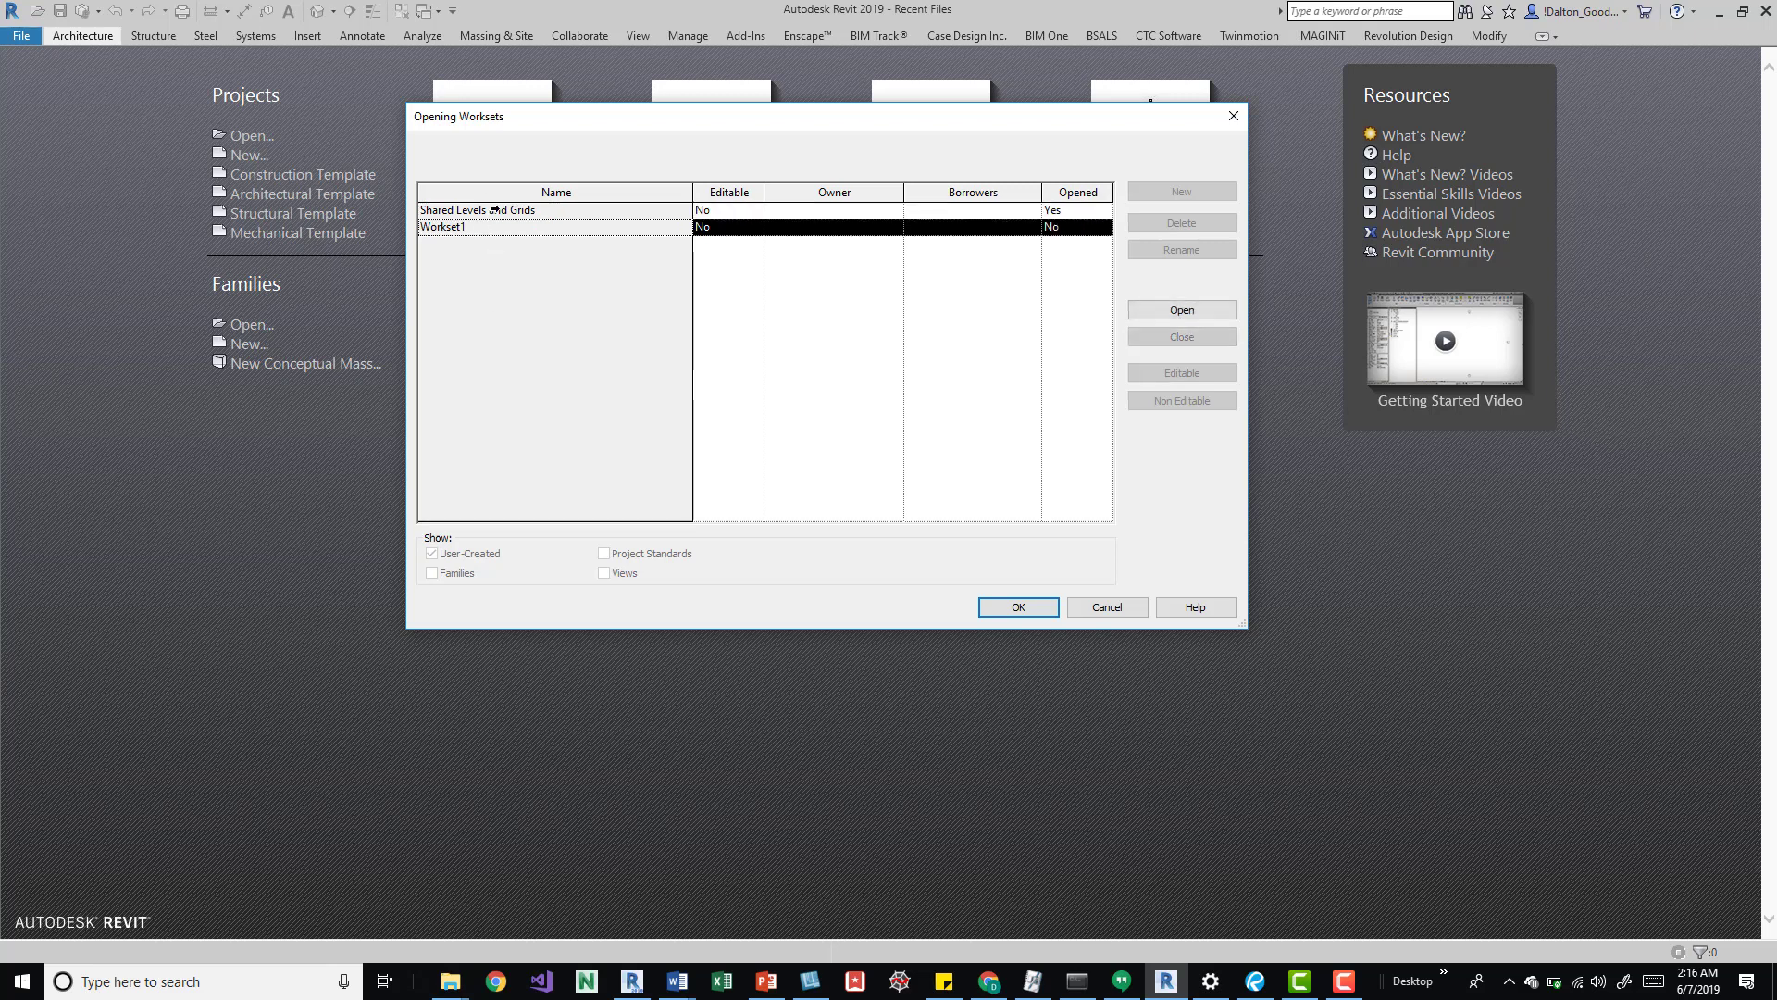
click(497, 210)
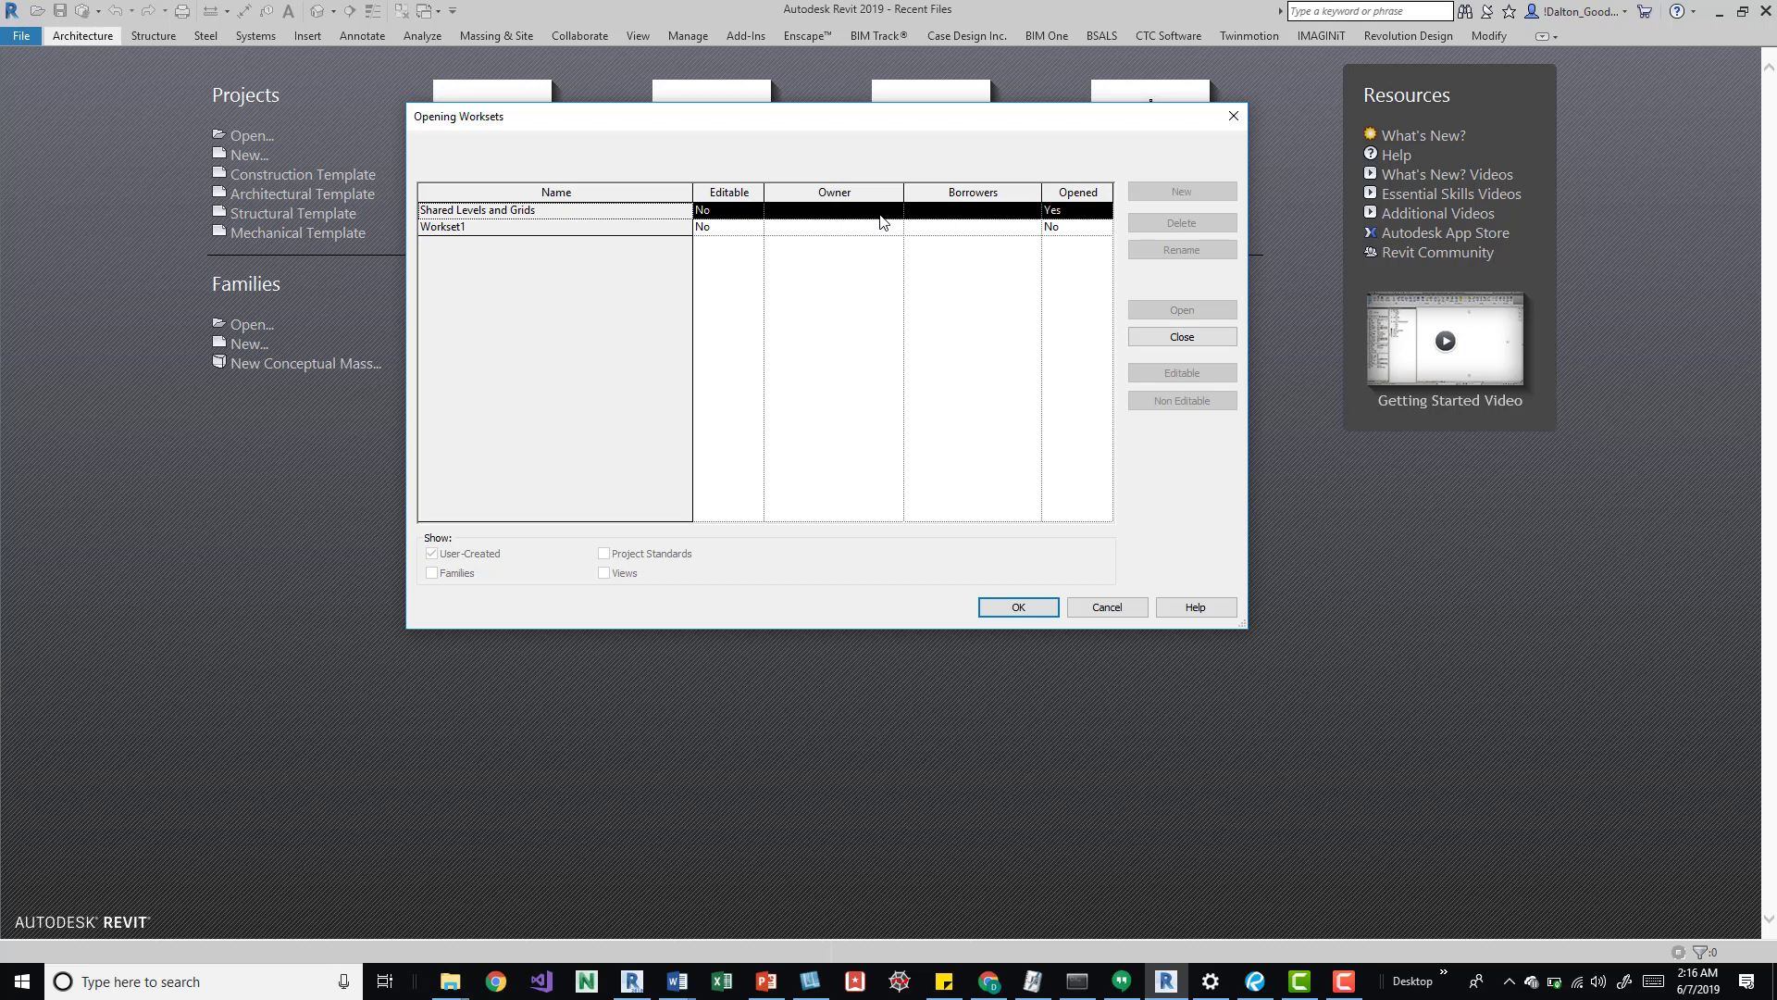
click(1157, 335)
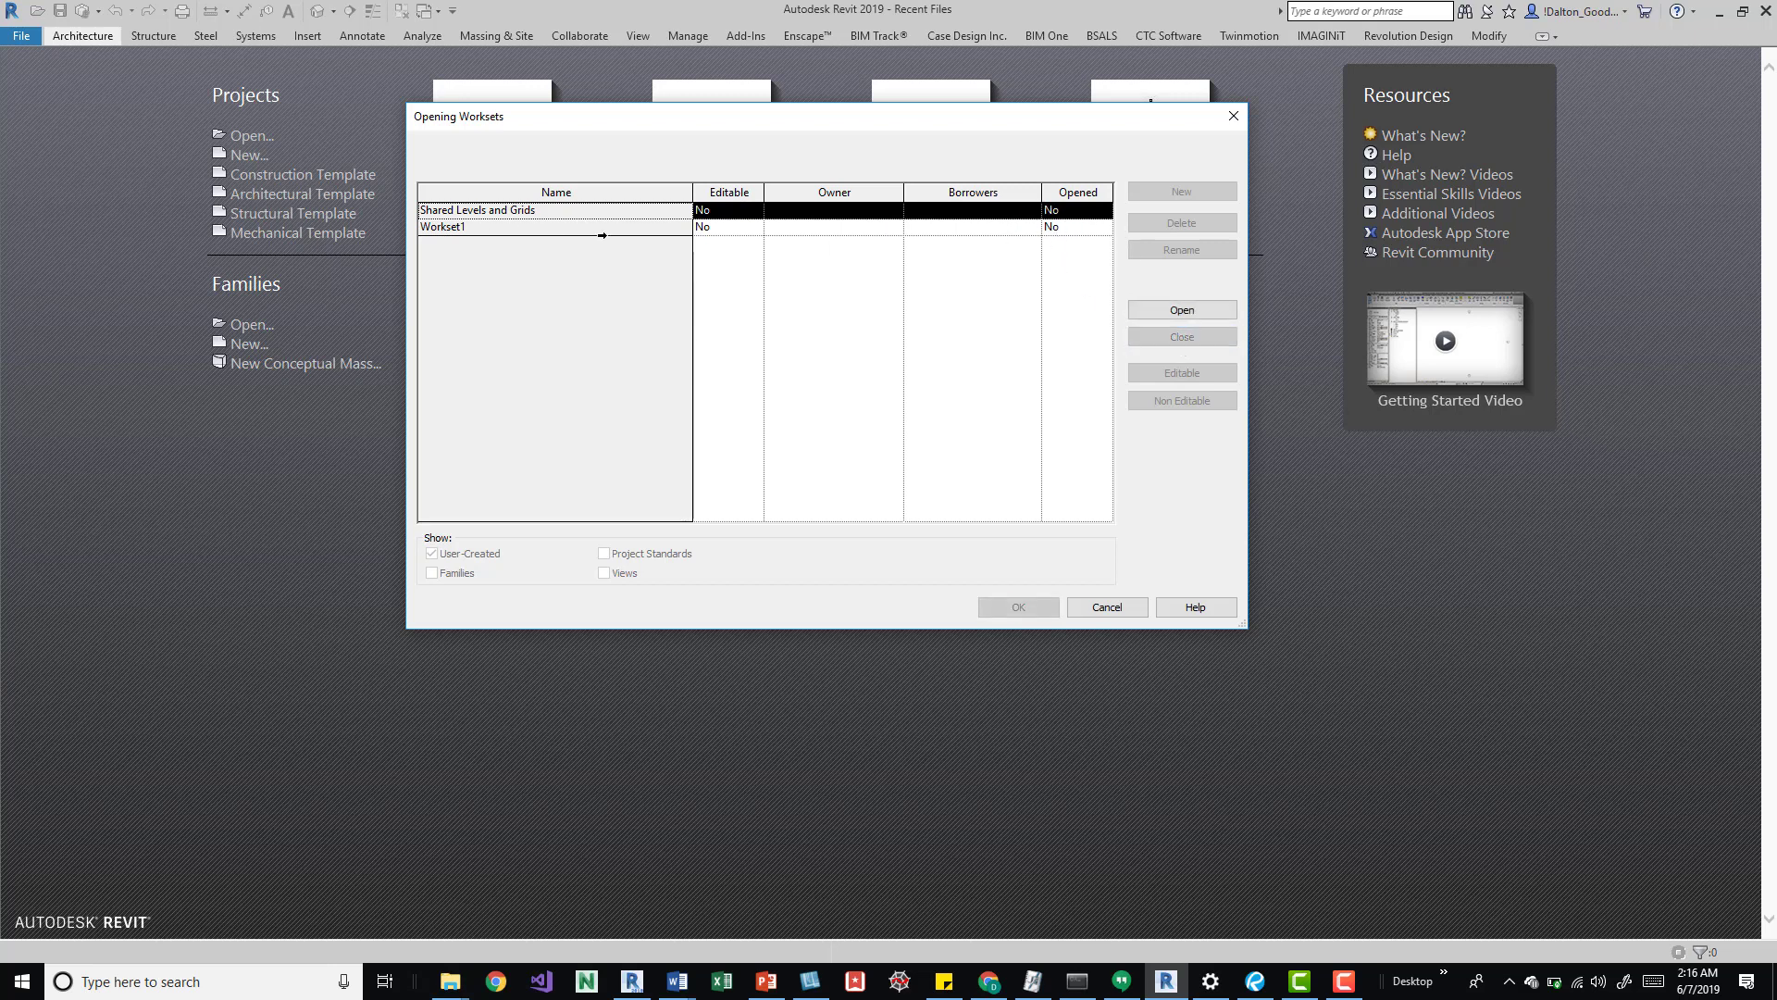
click(627, 225)
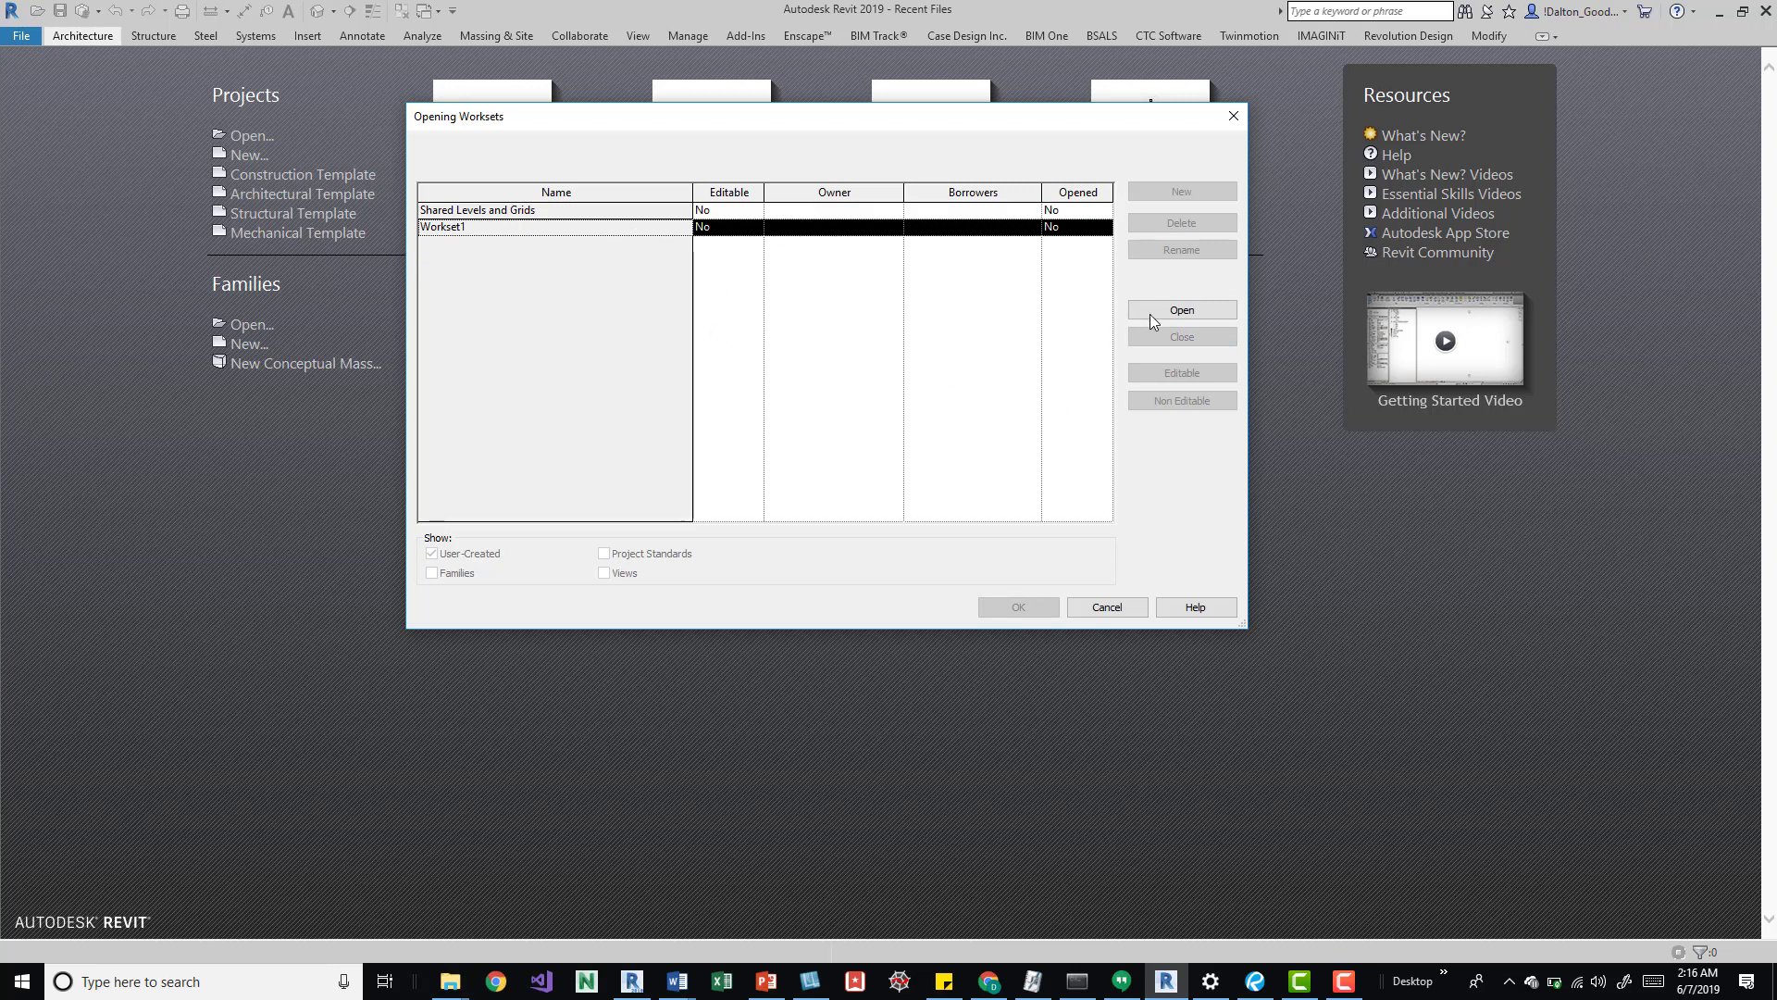
click(1184, 312)
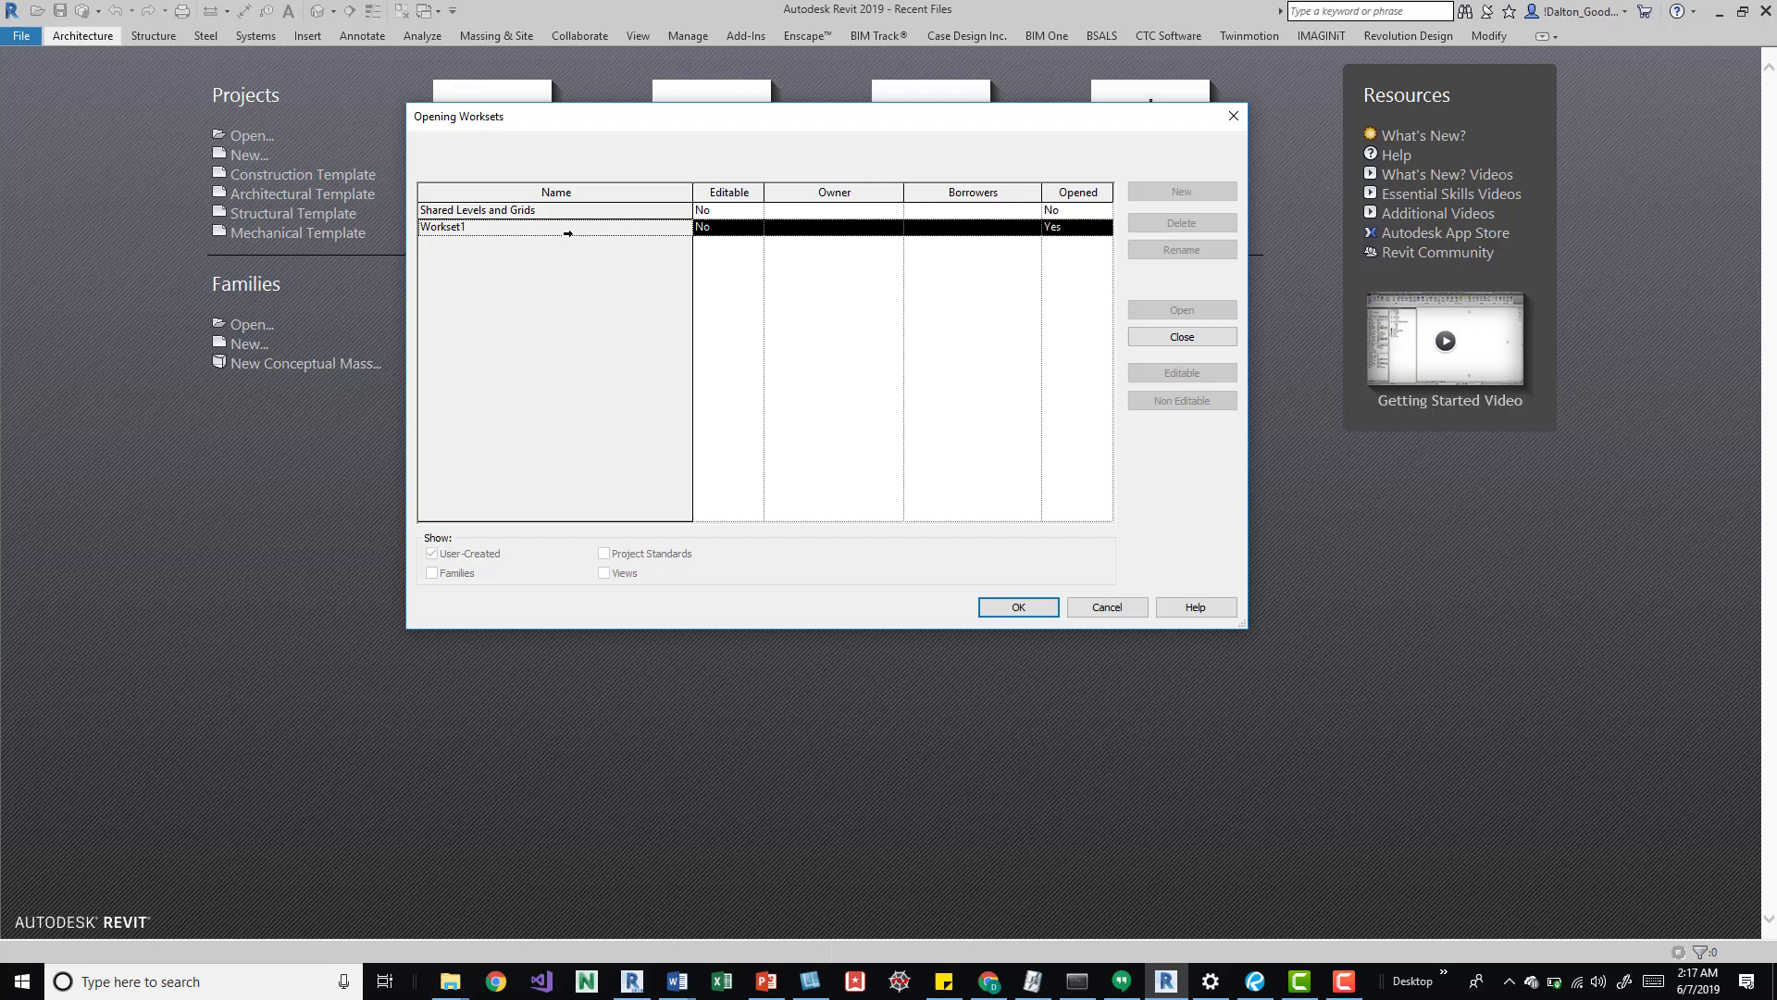
- Set Workset1 back to closed and mark Shared Levels and Grids to open
click(1189, 336)
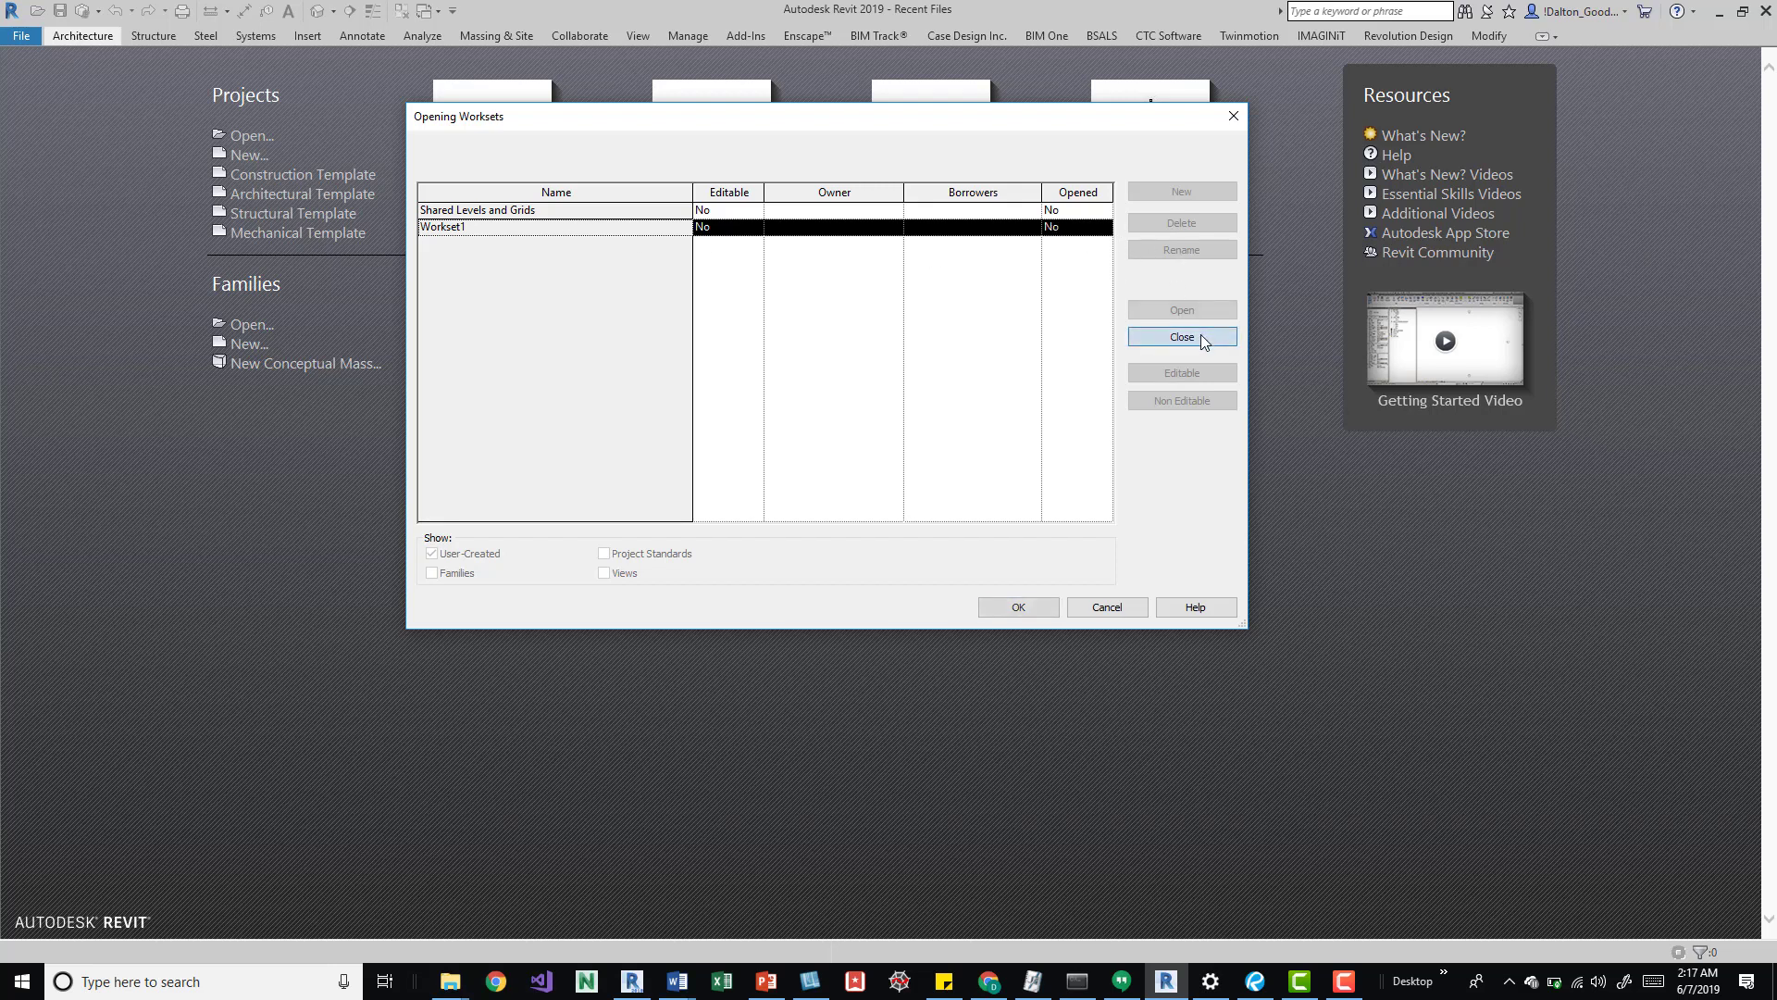
click(1015, 213)
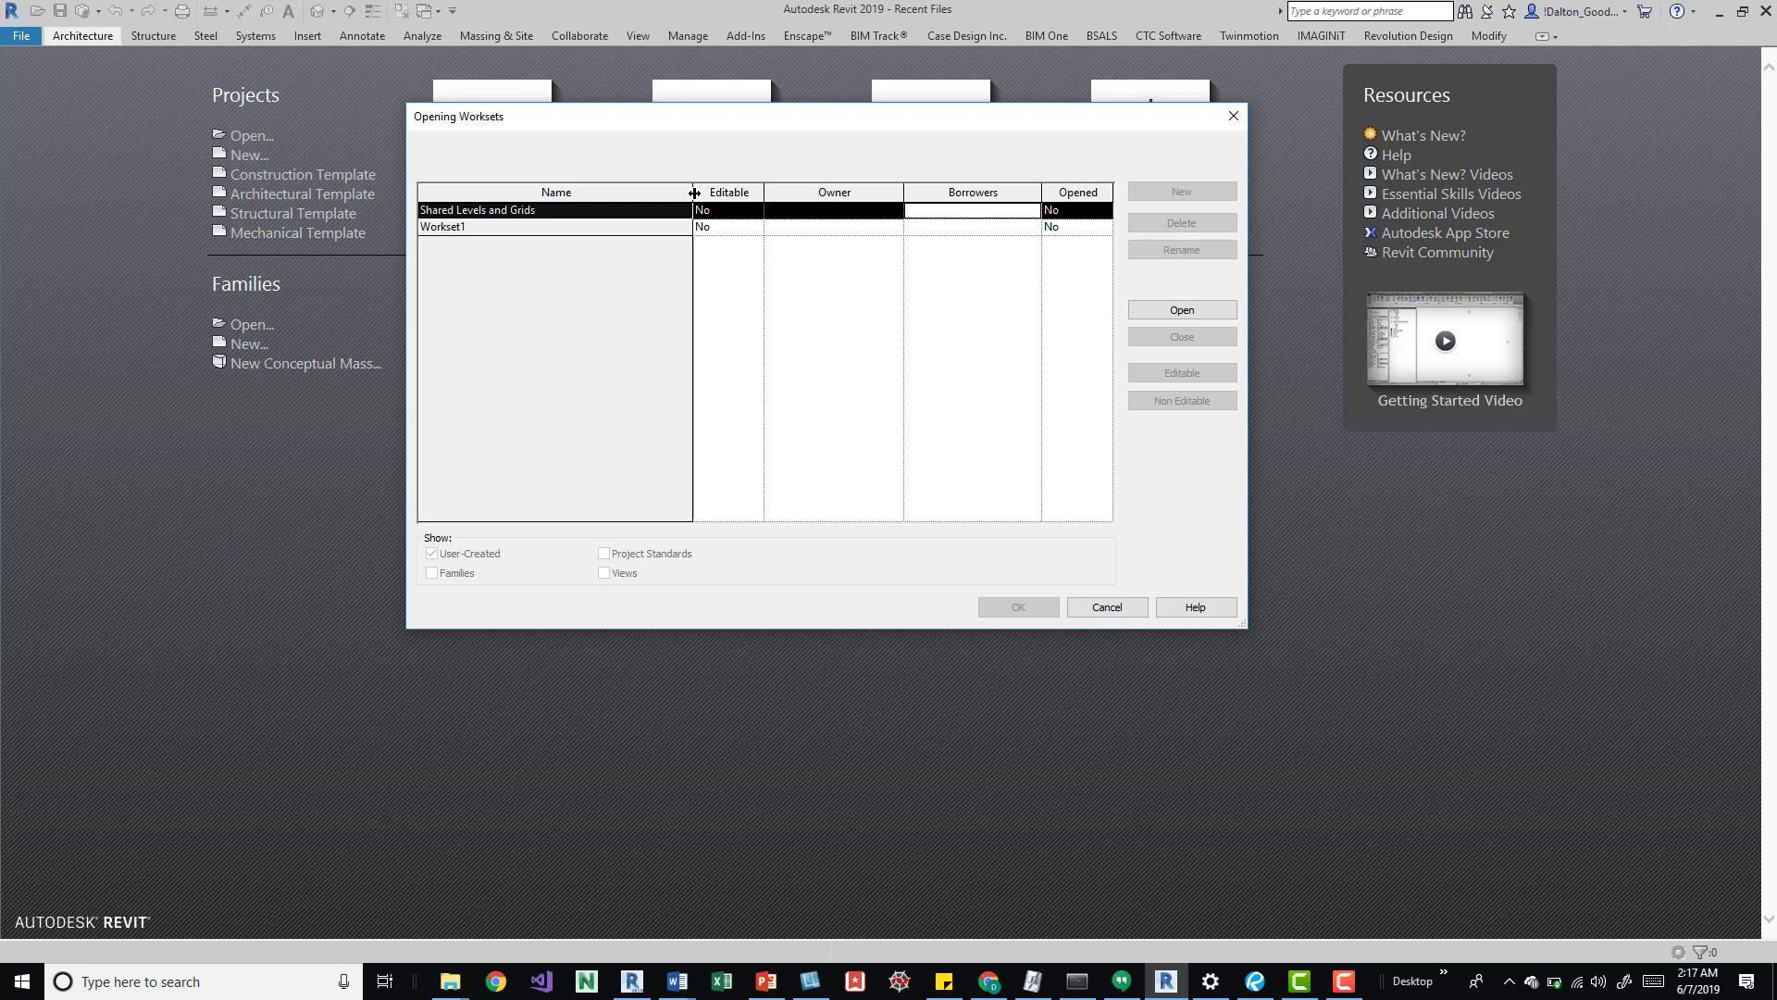
click(1195, 307)
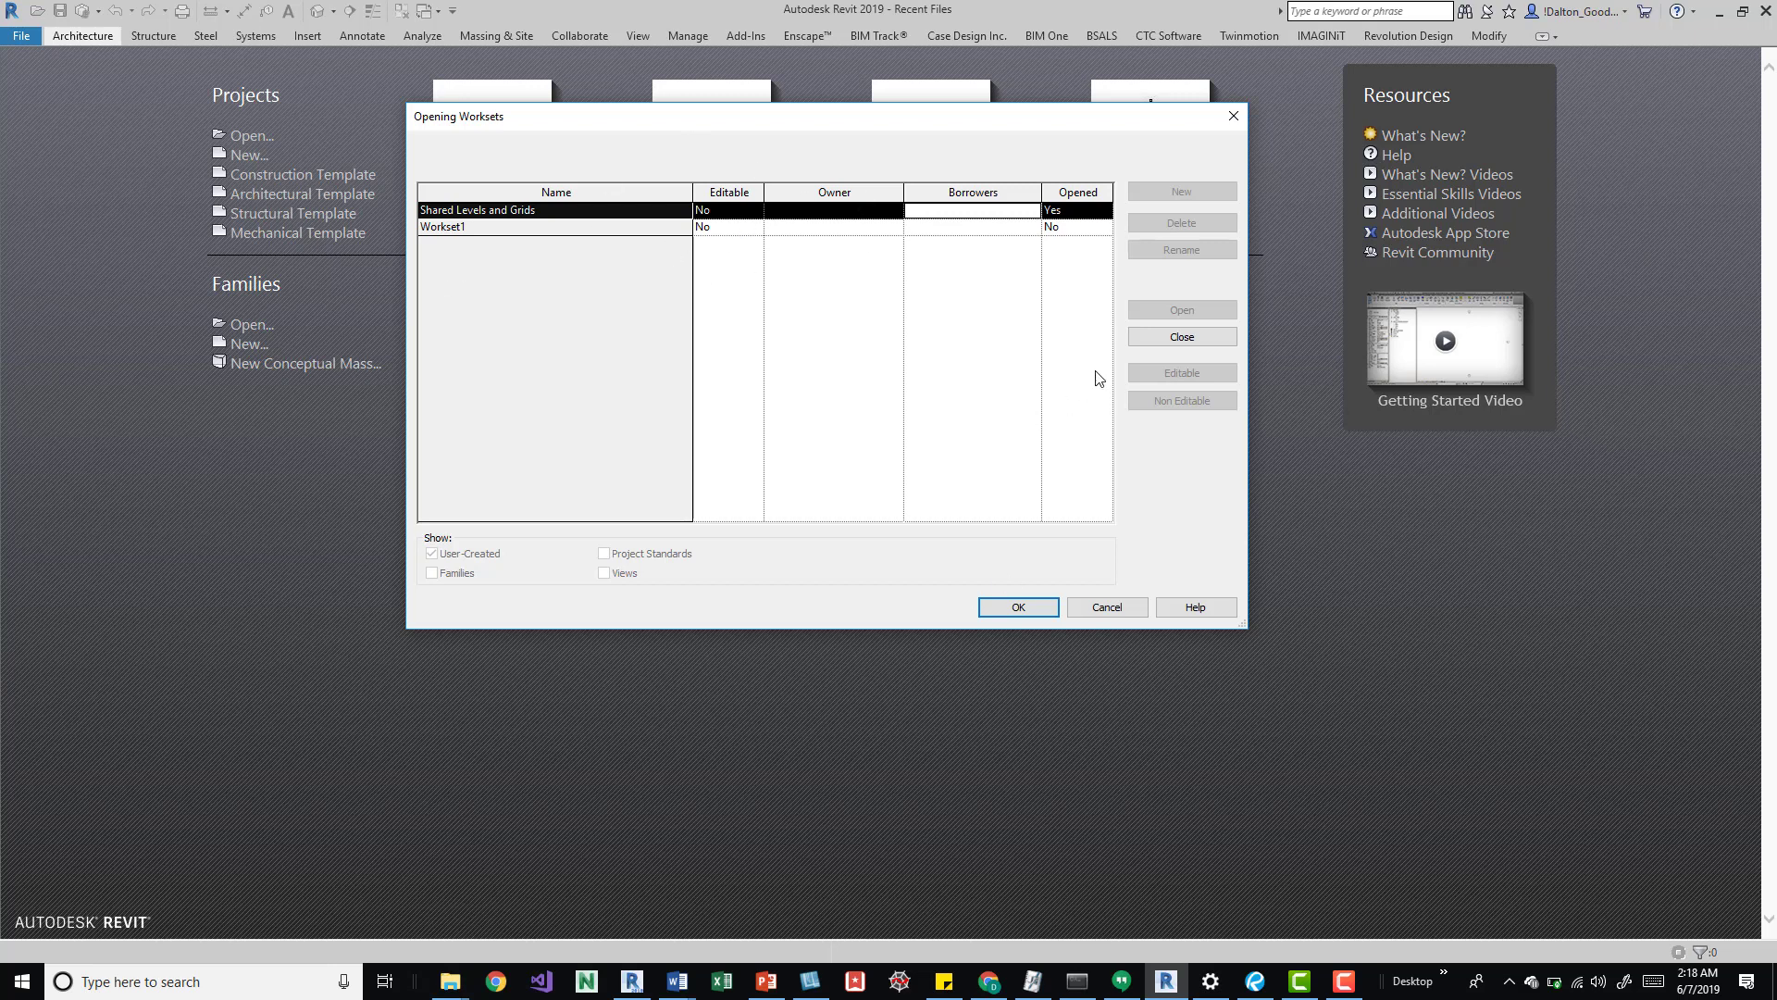
click(1069, 230)
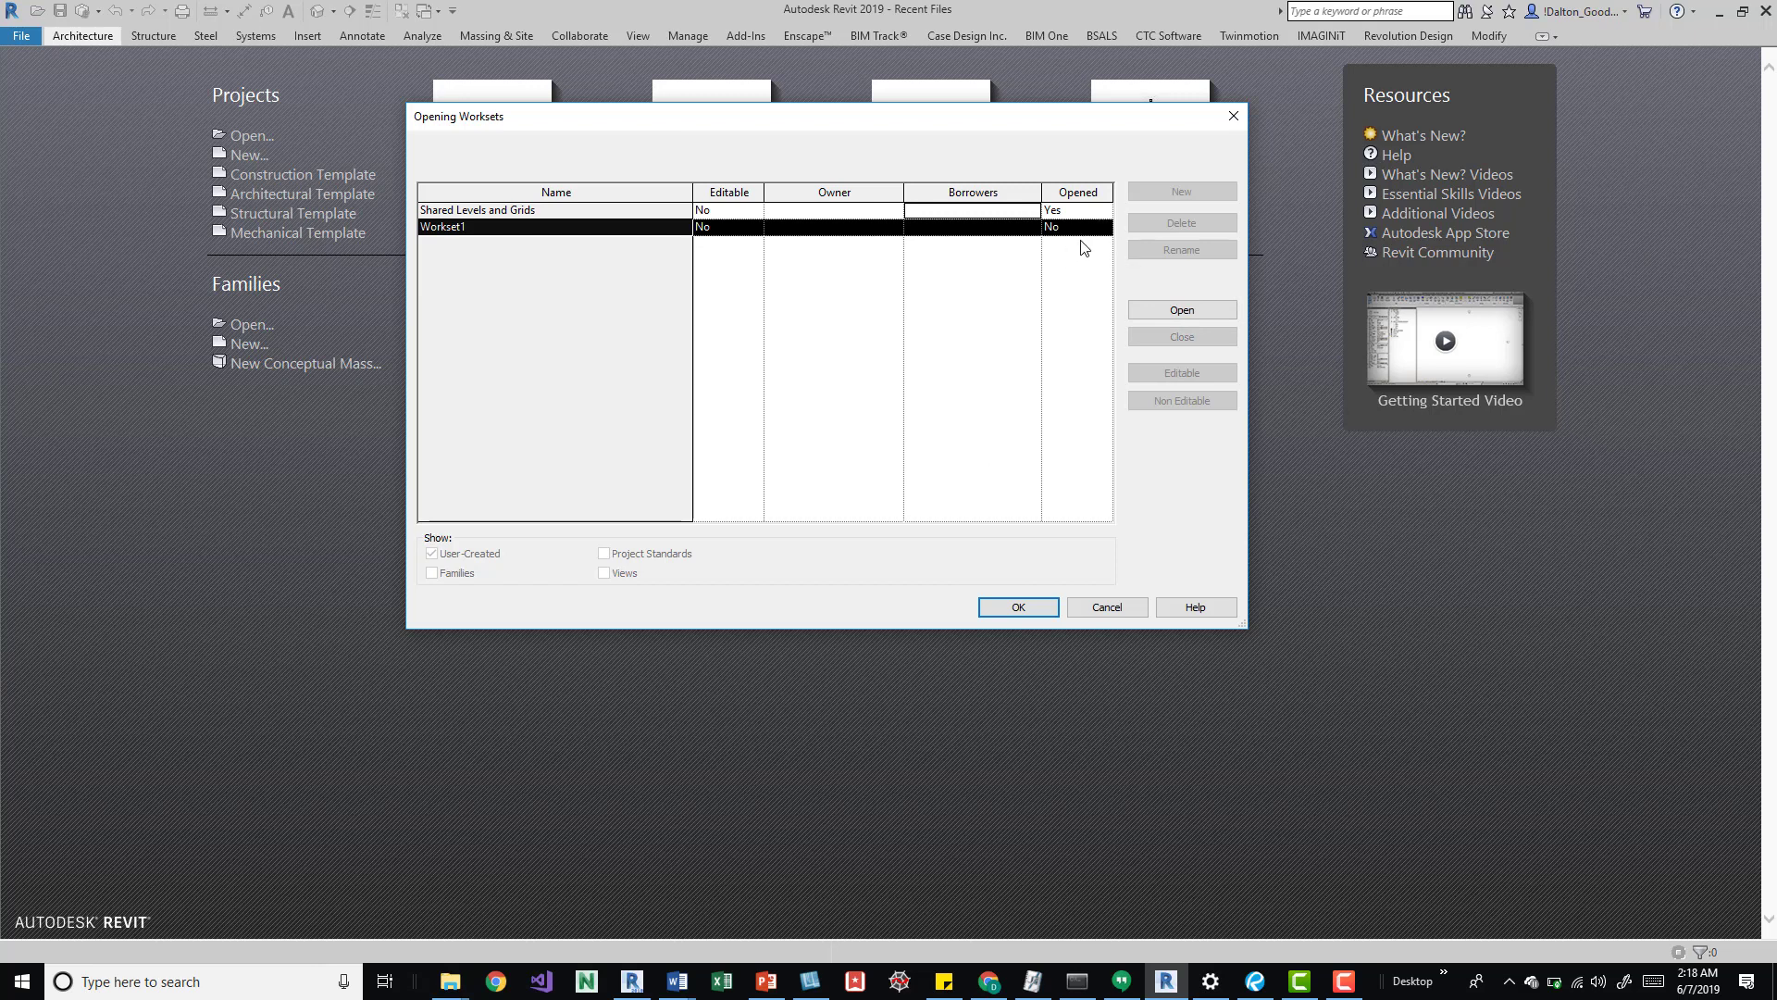
click(1076, 213)
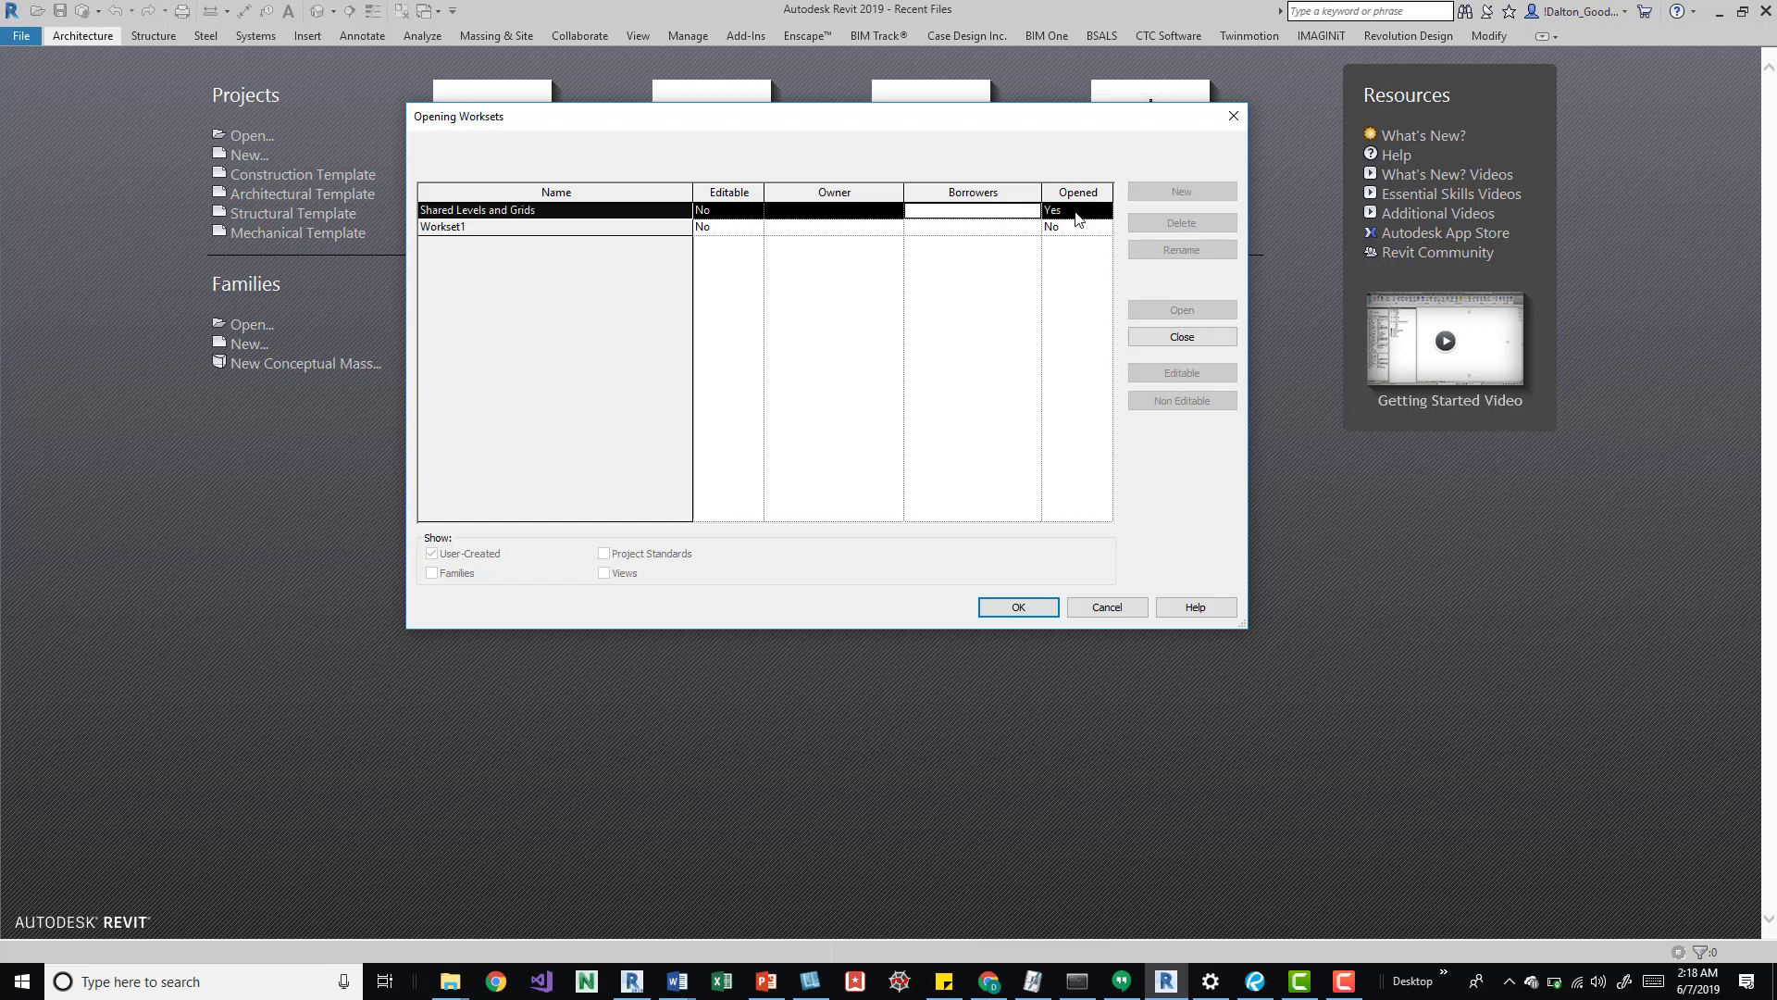
- Load the project, confirm Workset1 reads Opened: No in Worksets, then open Visibility/Graphics with VG
click(1038, 611)
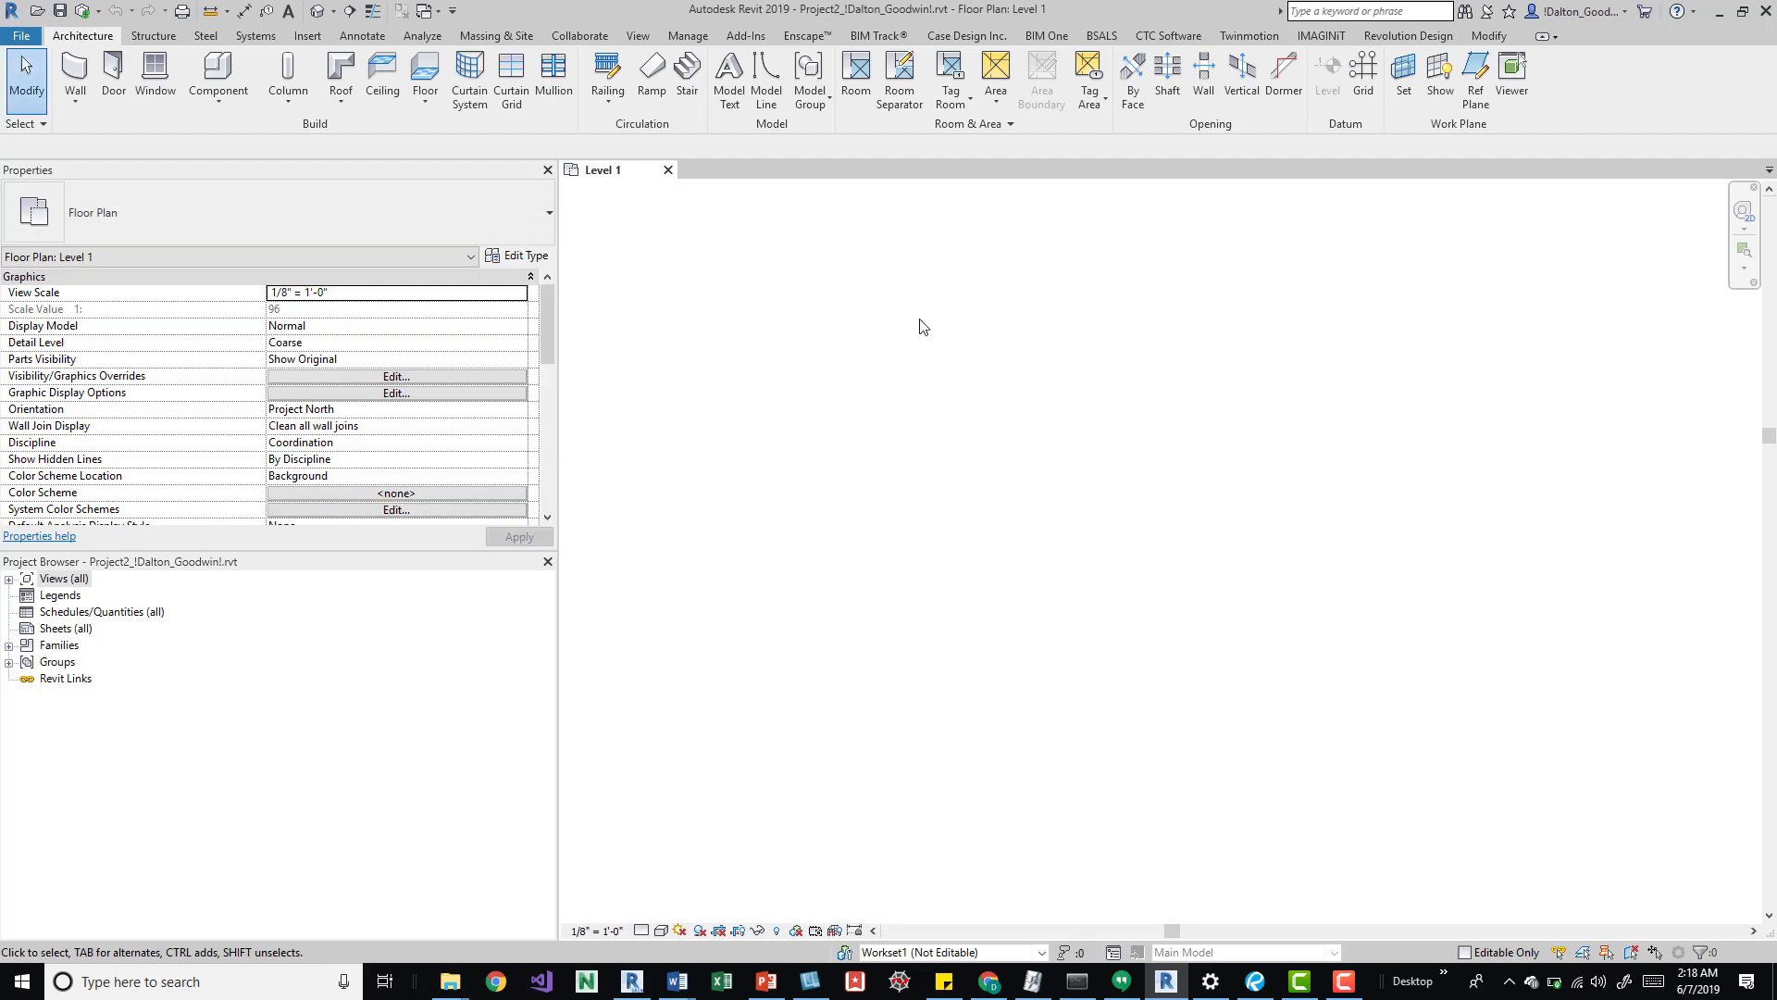
click(699, 37)
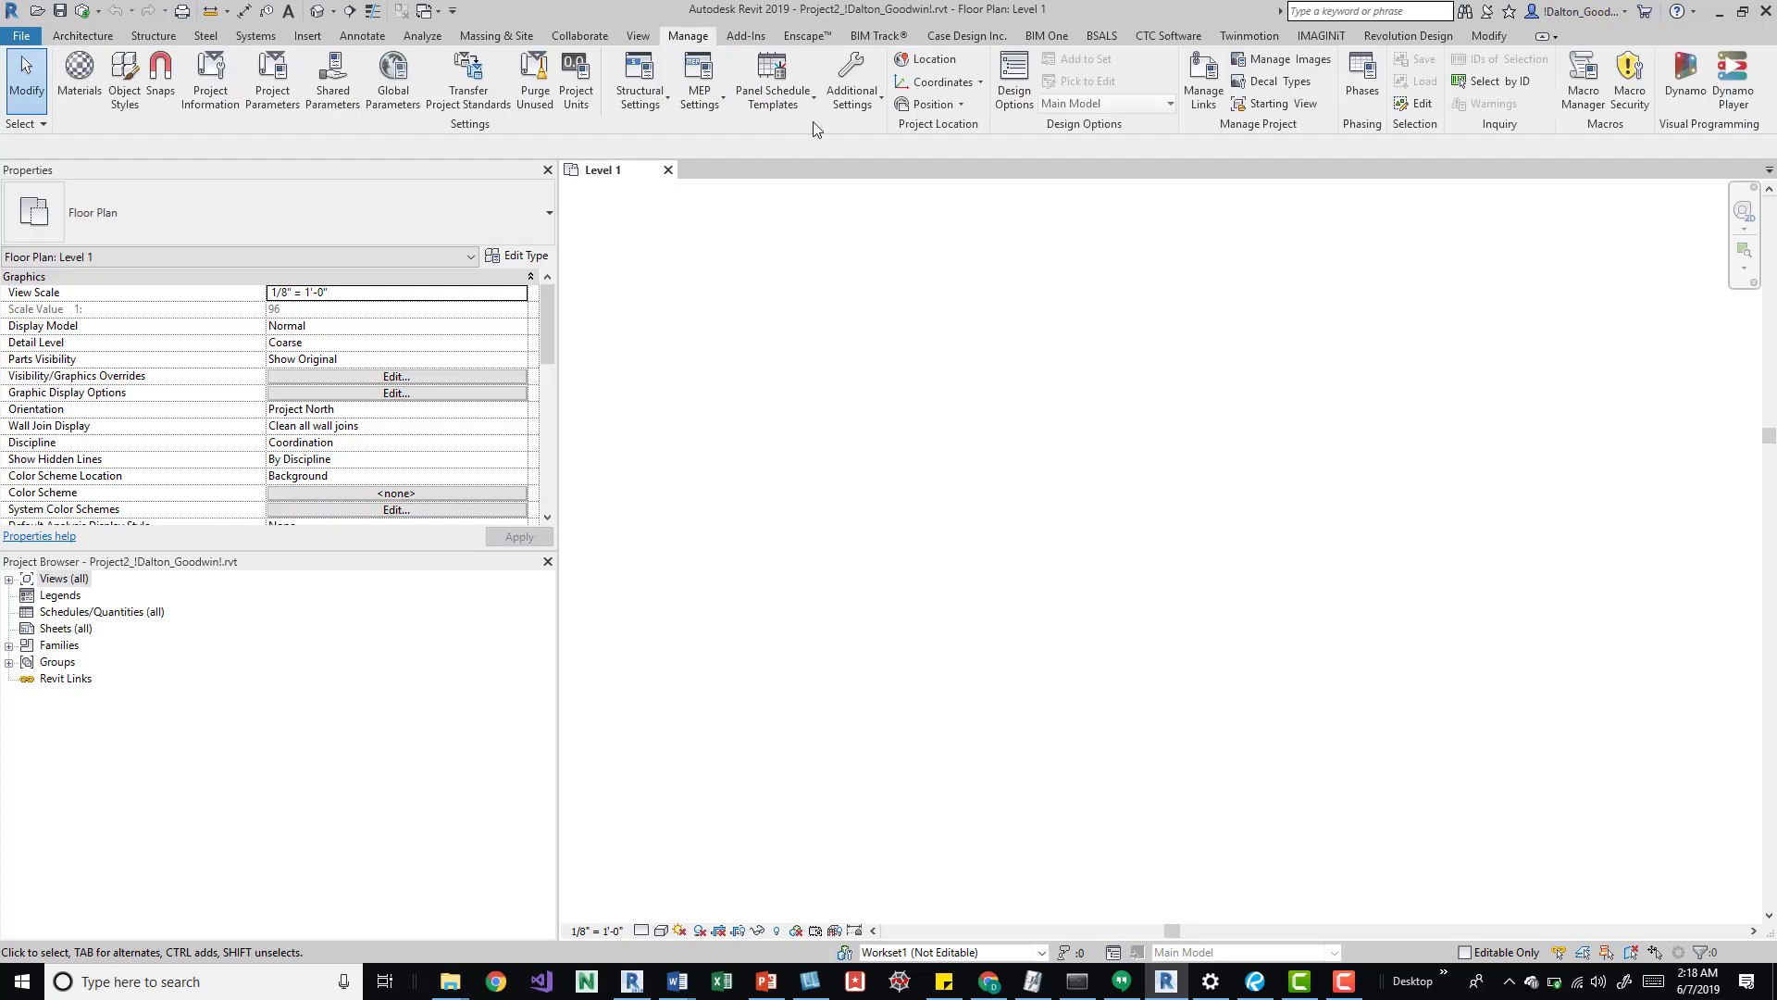
click(579, 37)
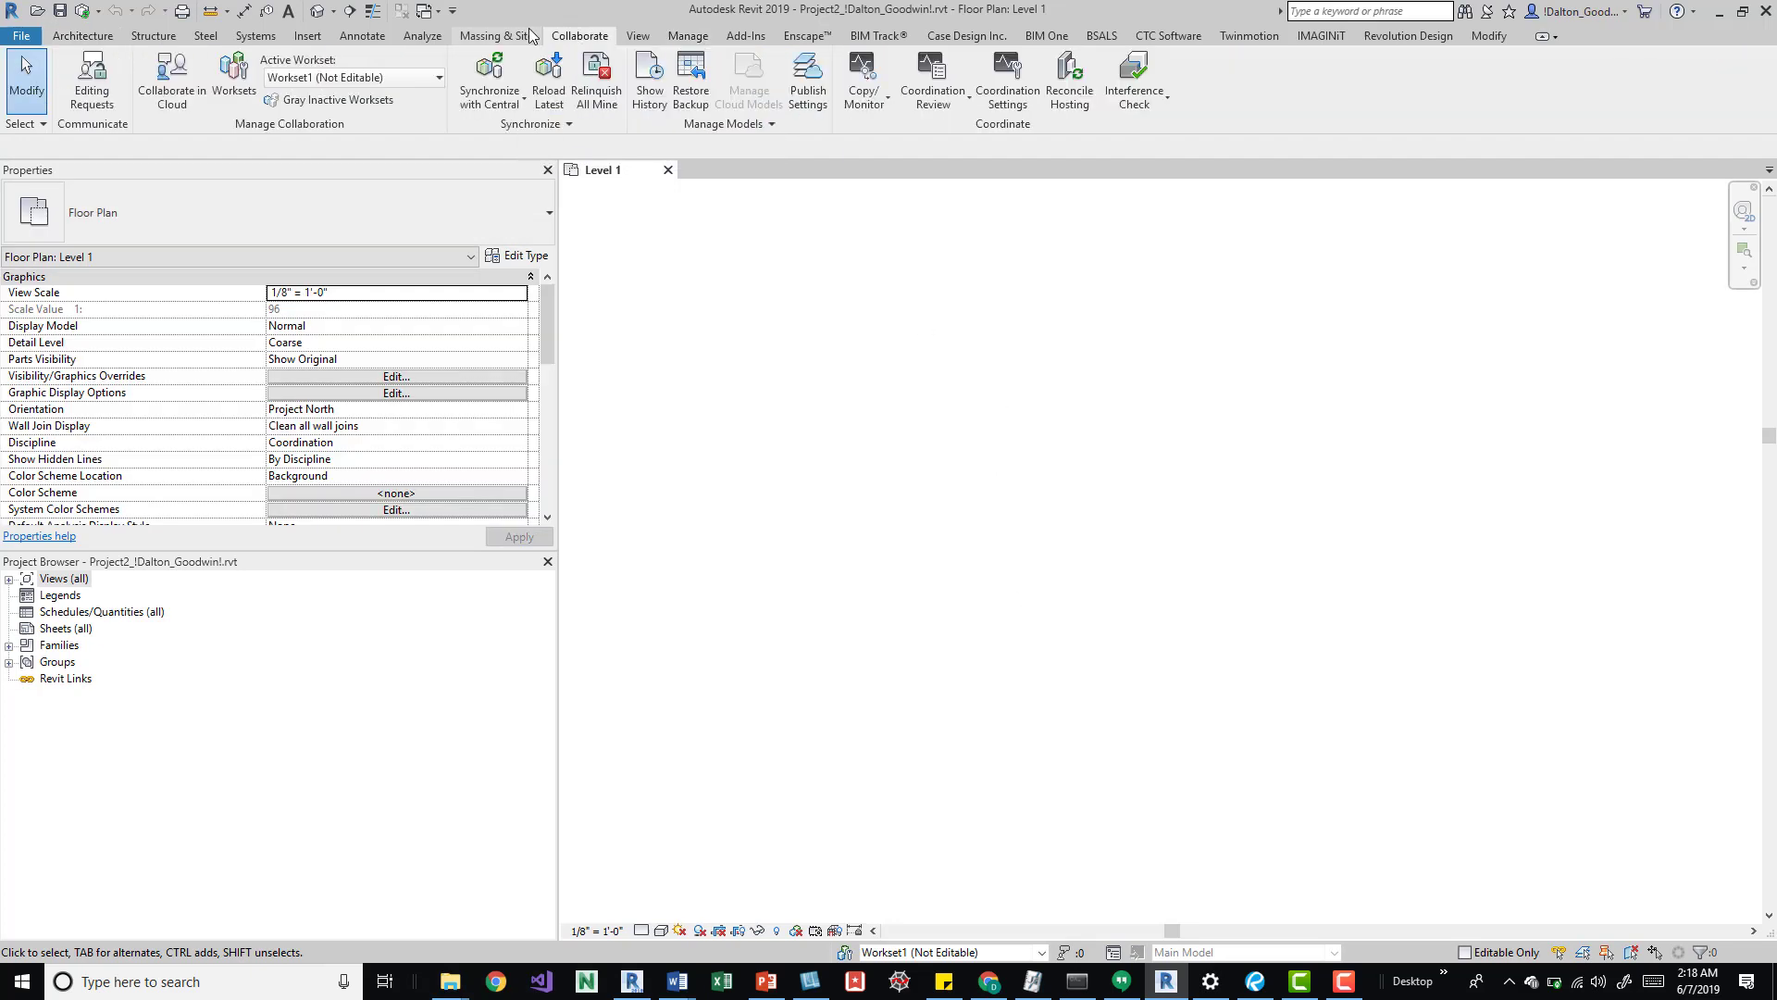
click(233, 74)
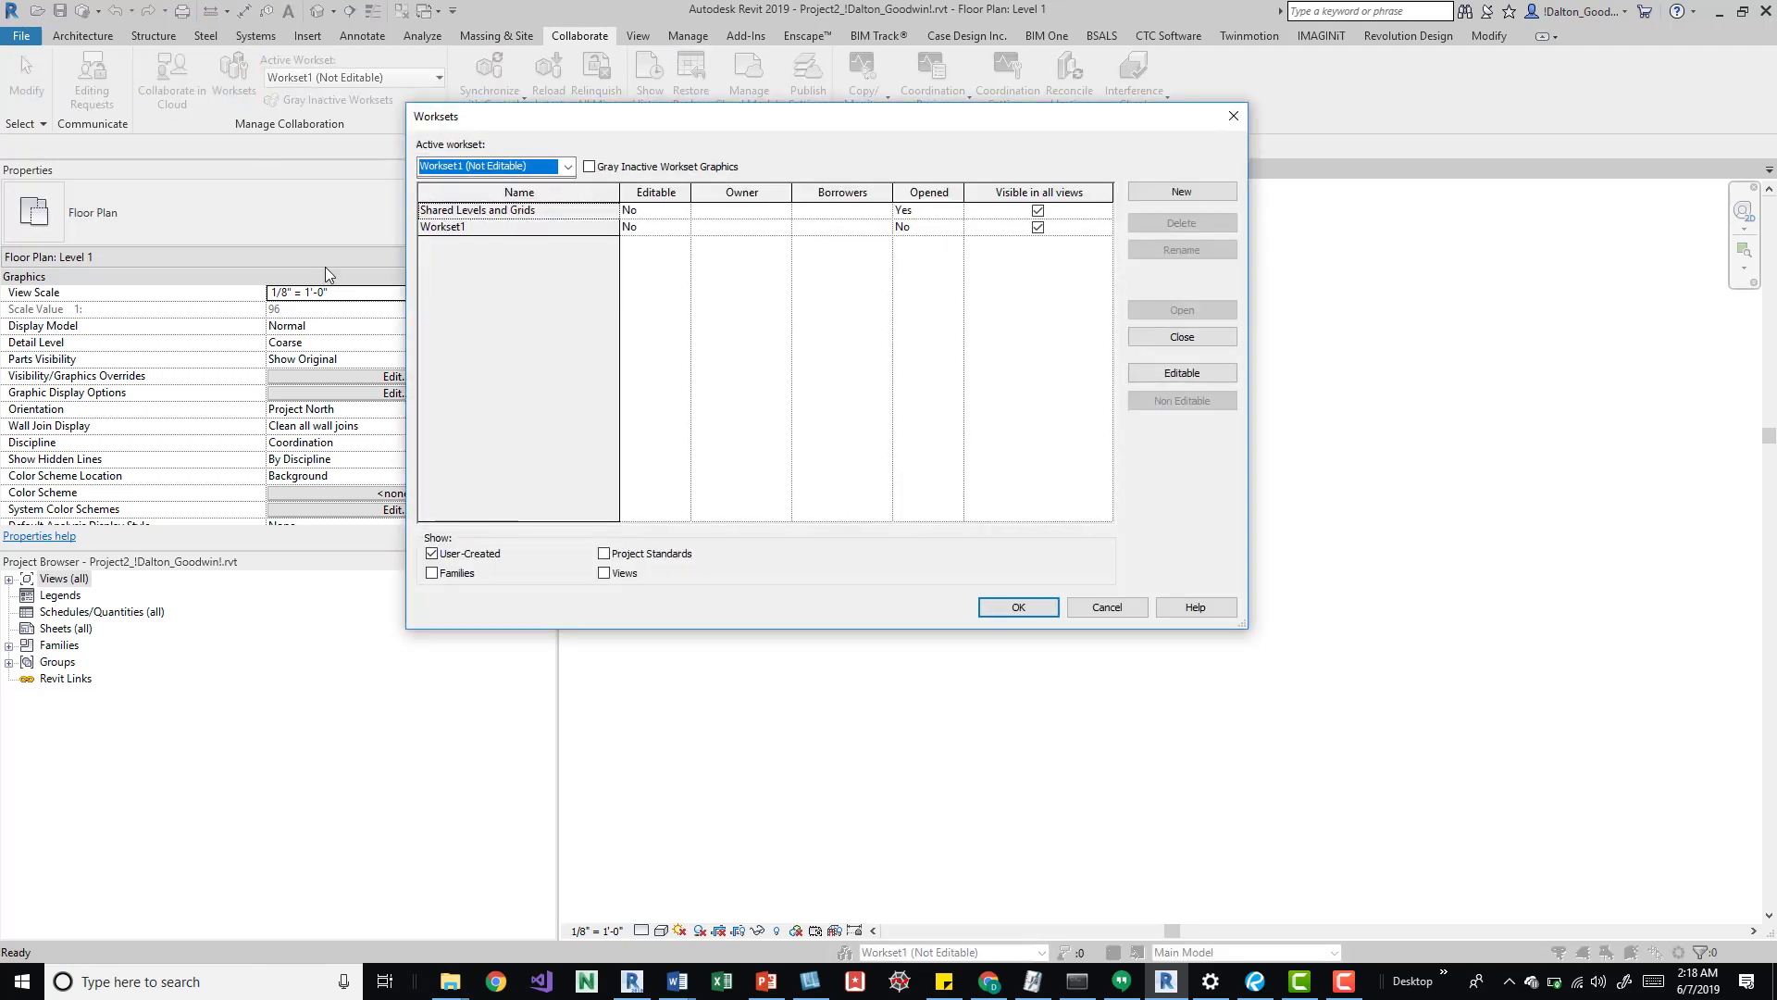
click(916, 228)
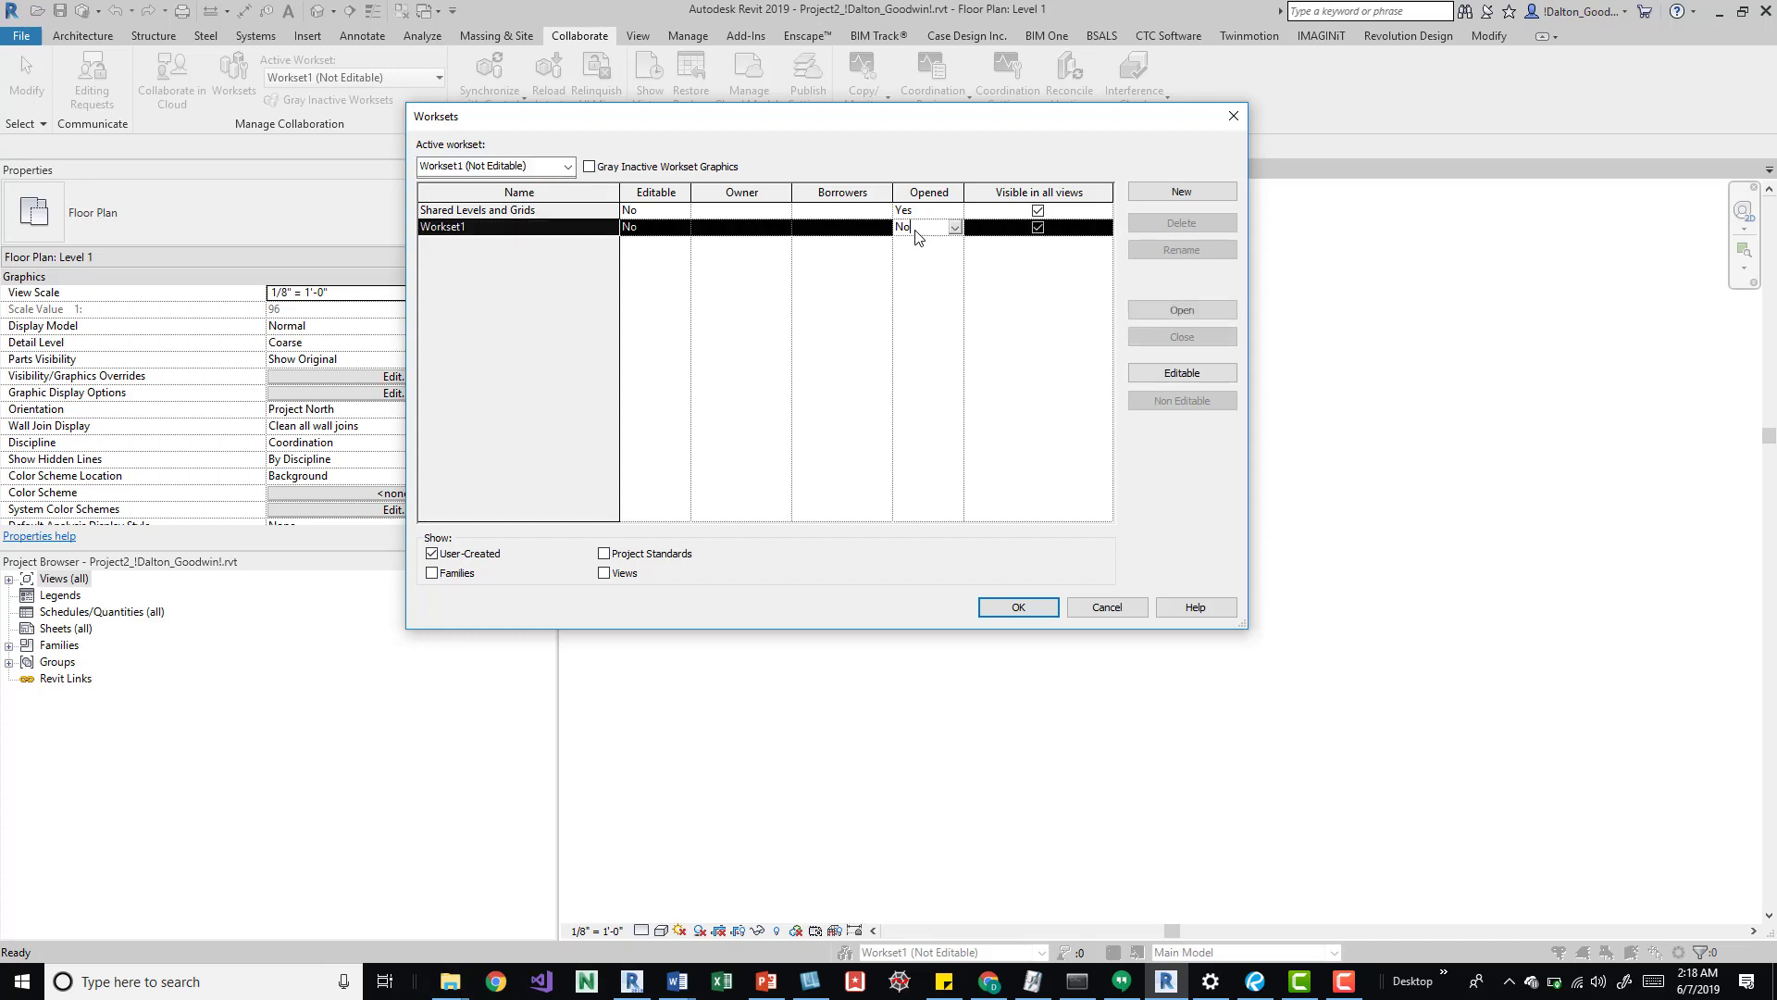
click(1236, 116)
key(v)
key(g)
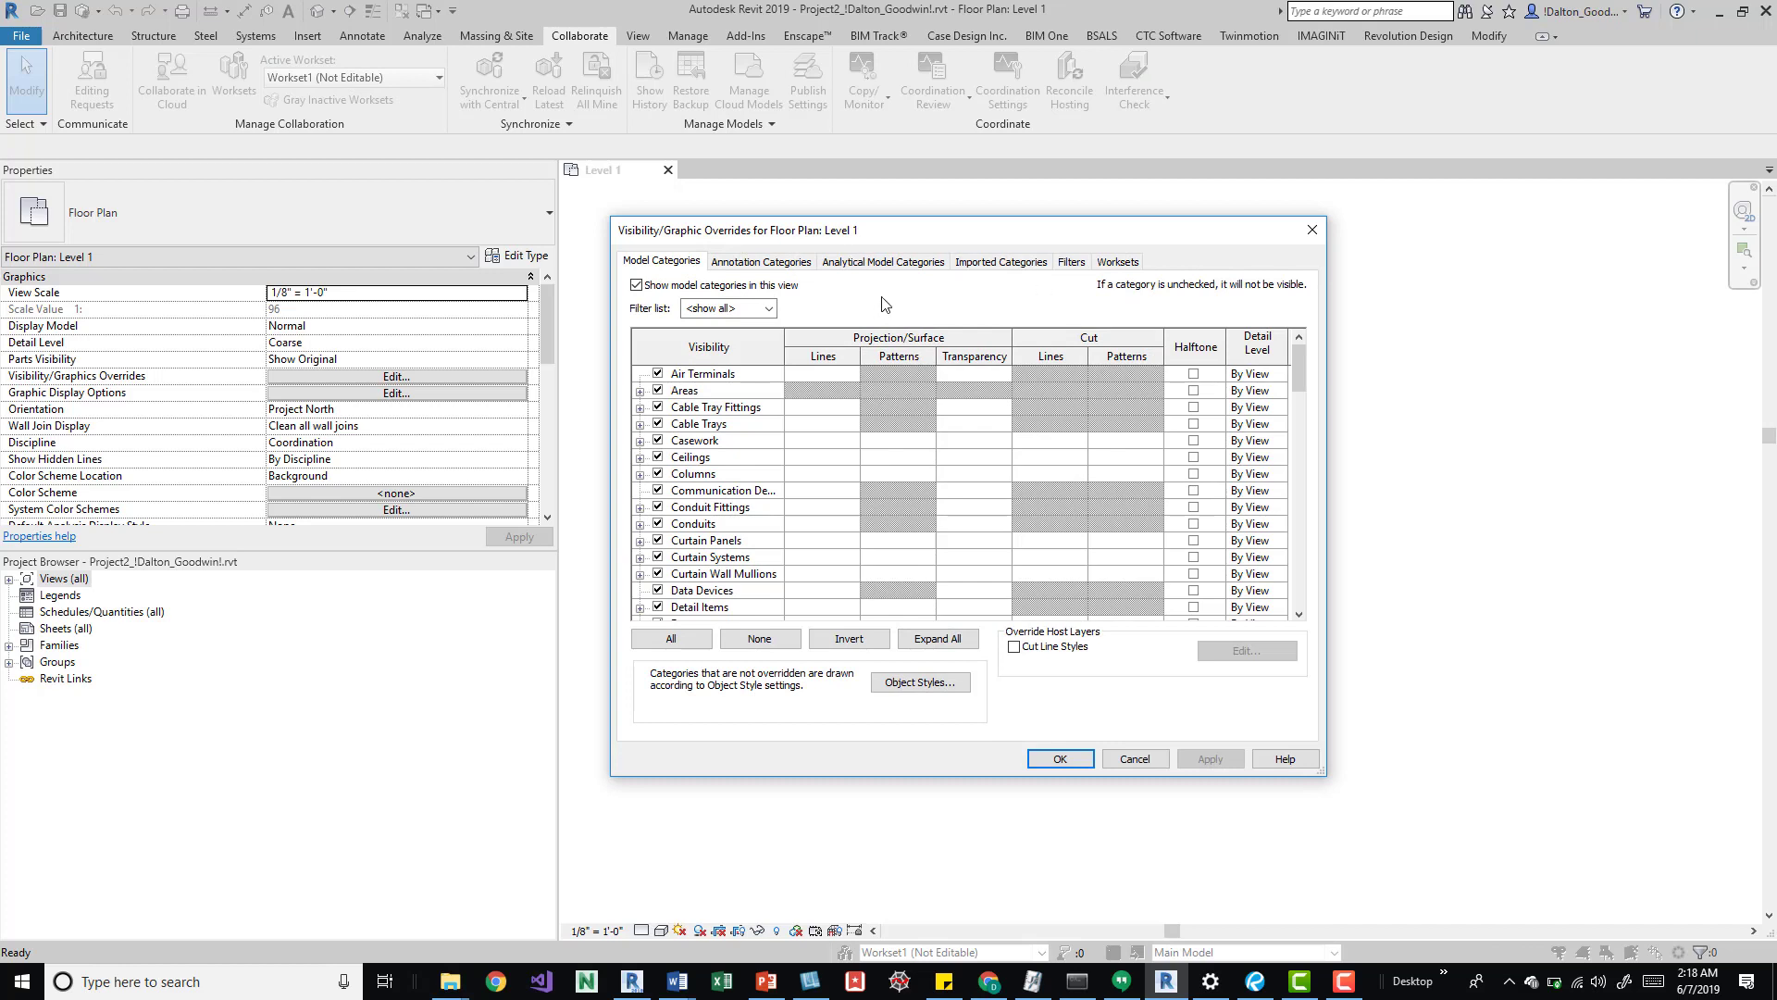
click(1104, 263)
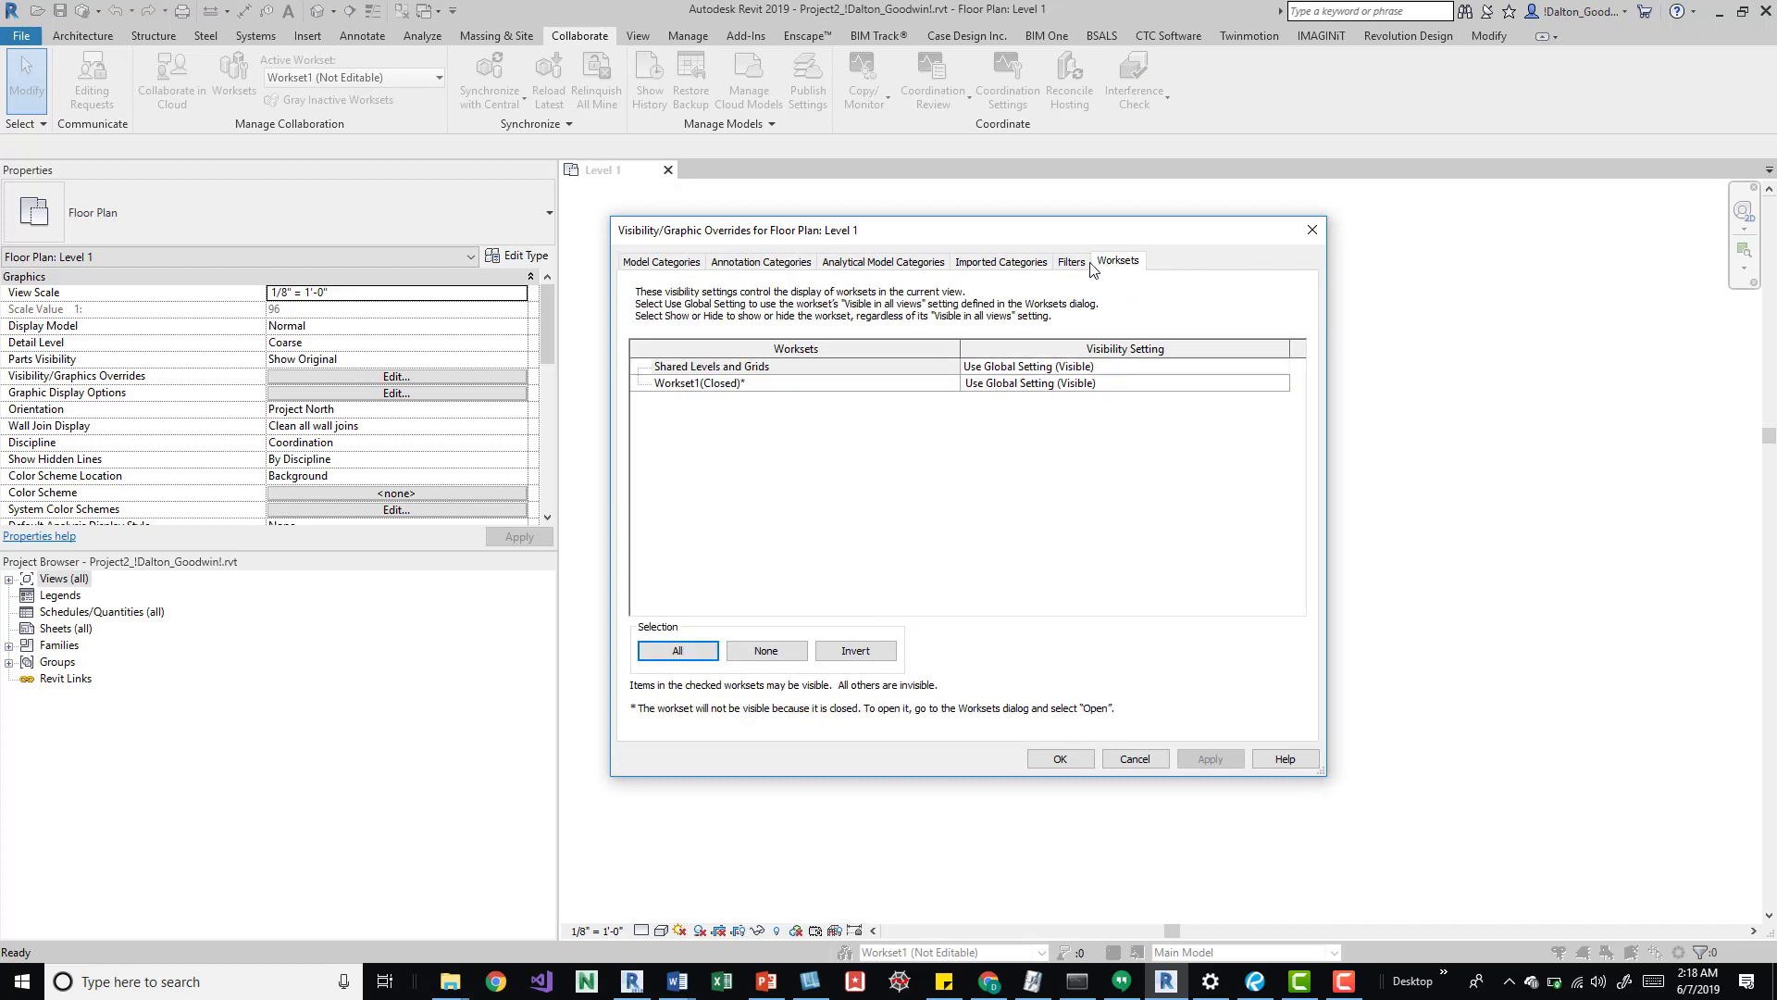
click(782, 388)
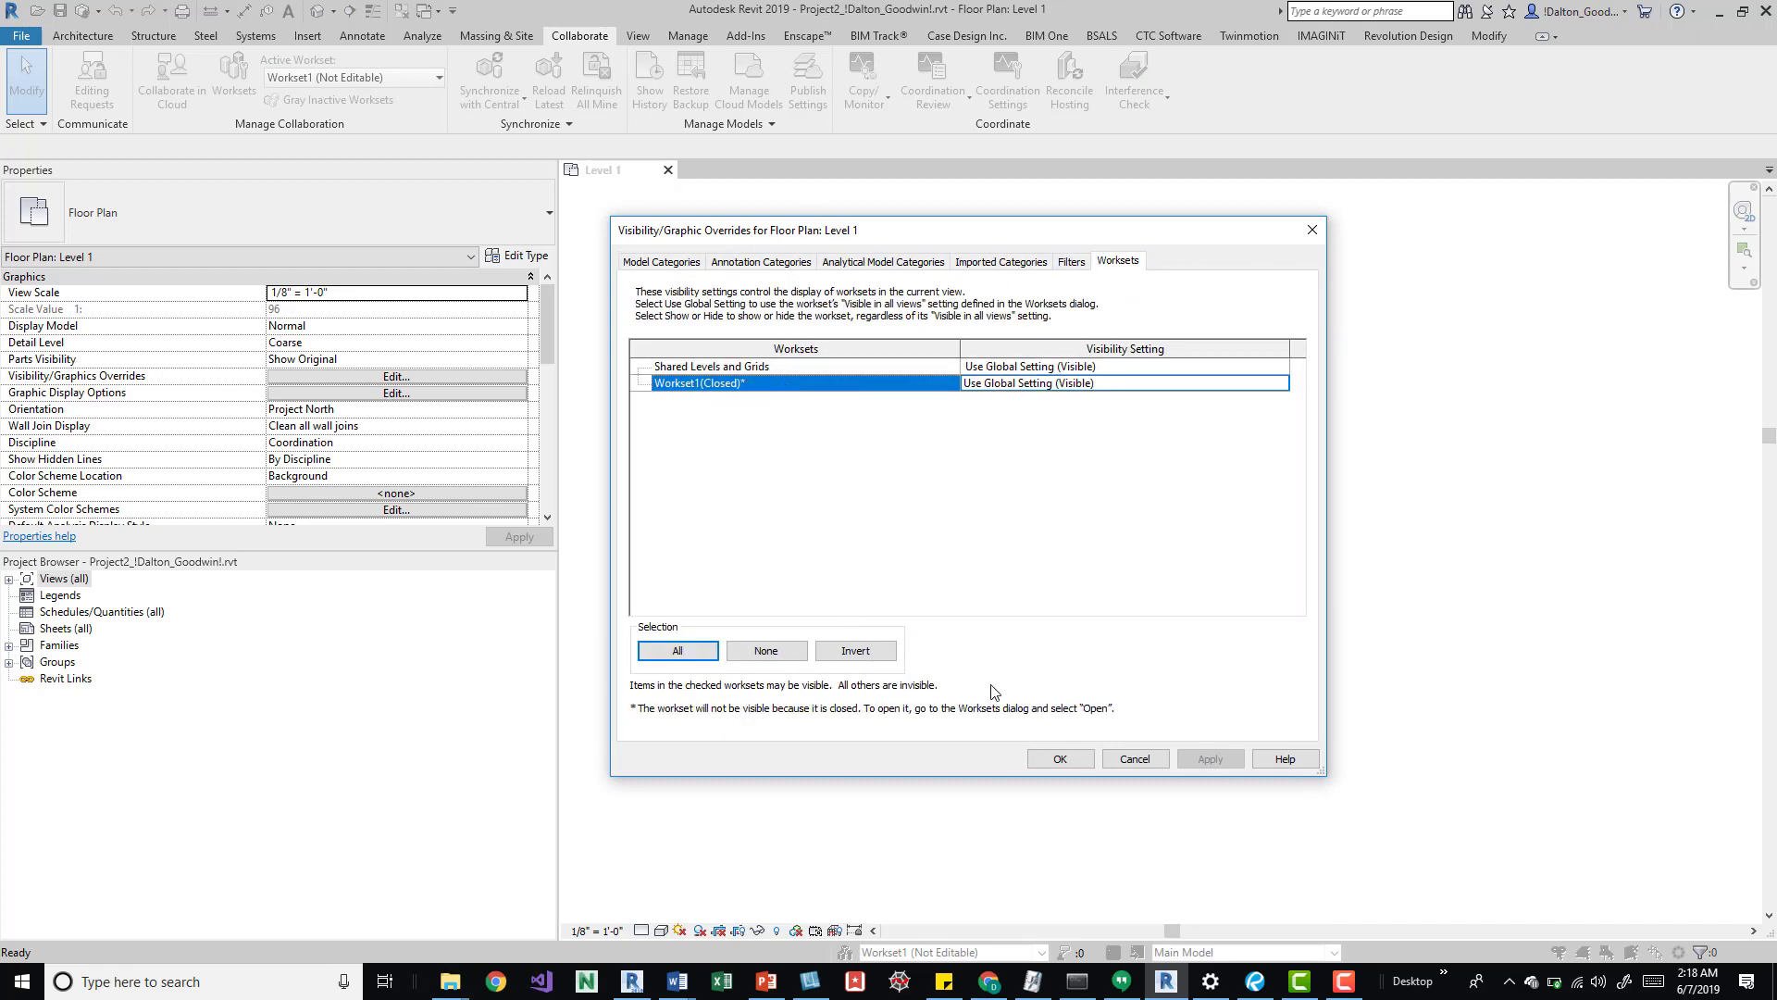
click(1064, 763)
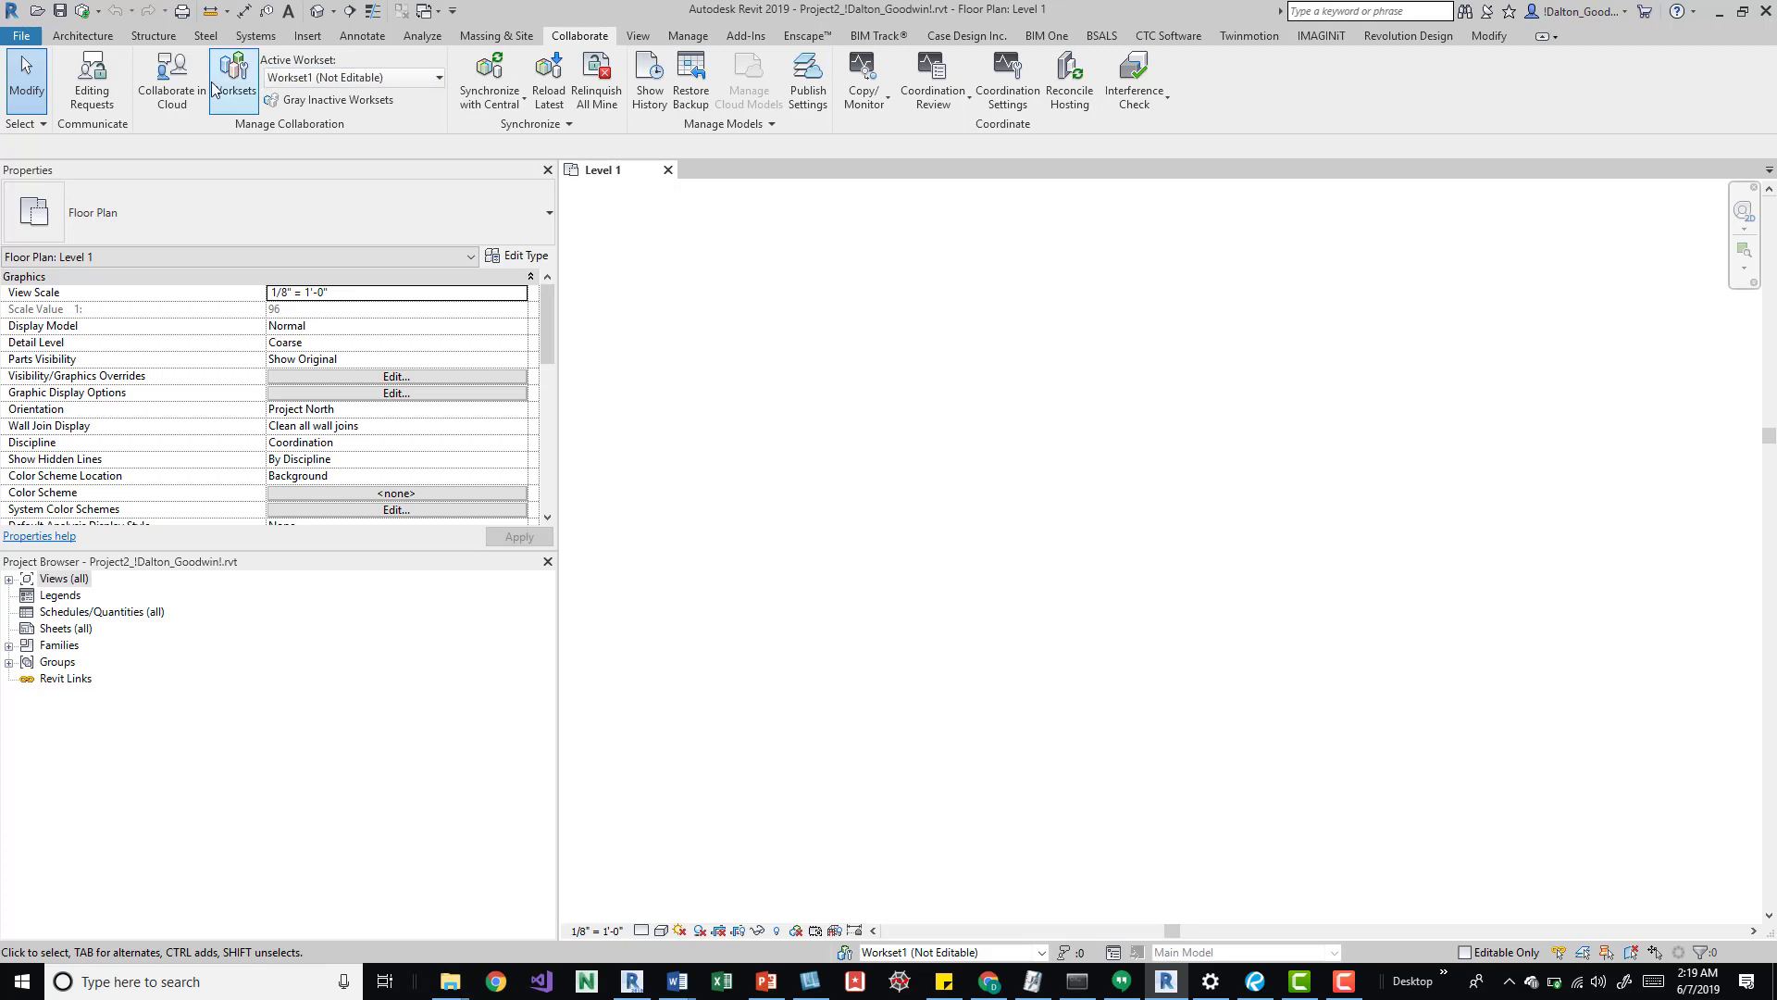
click(239, 109)
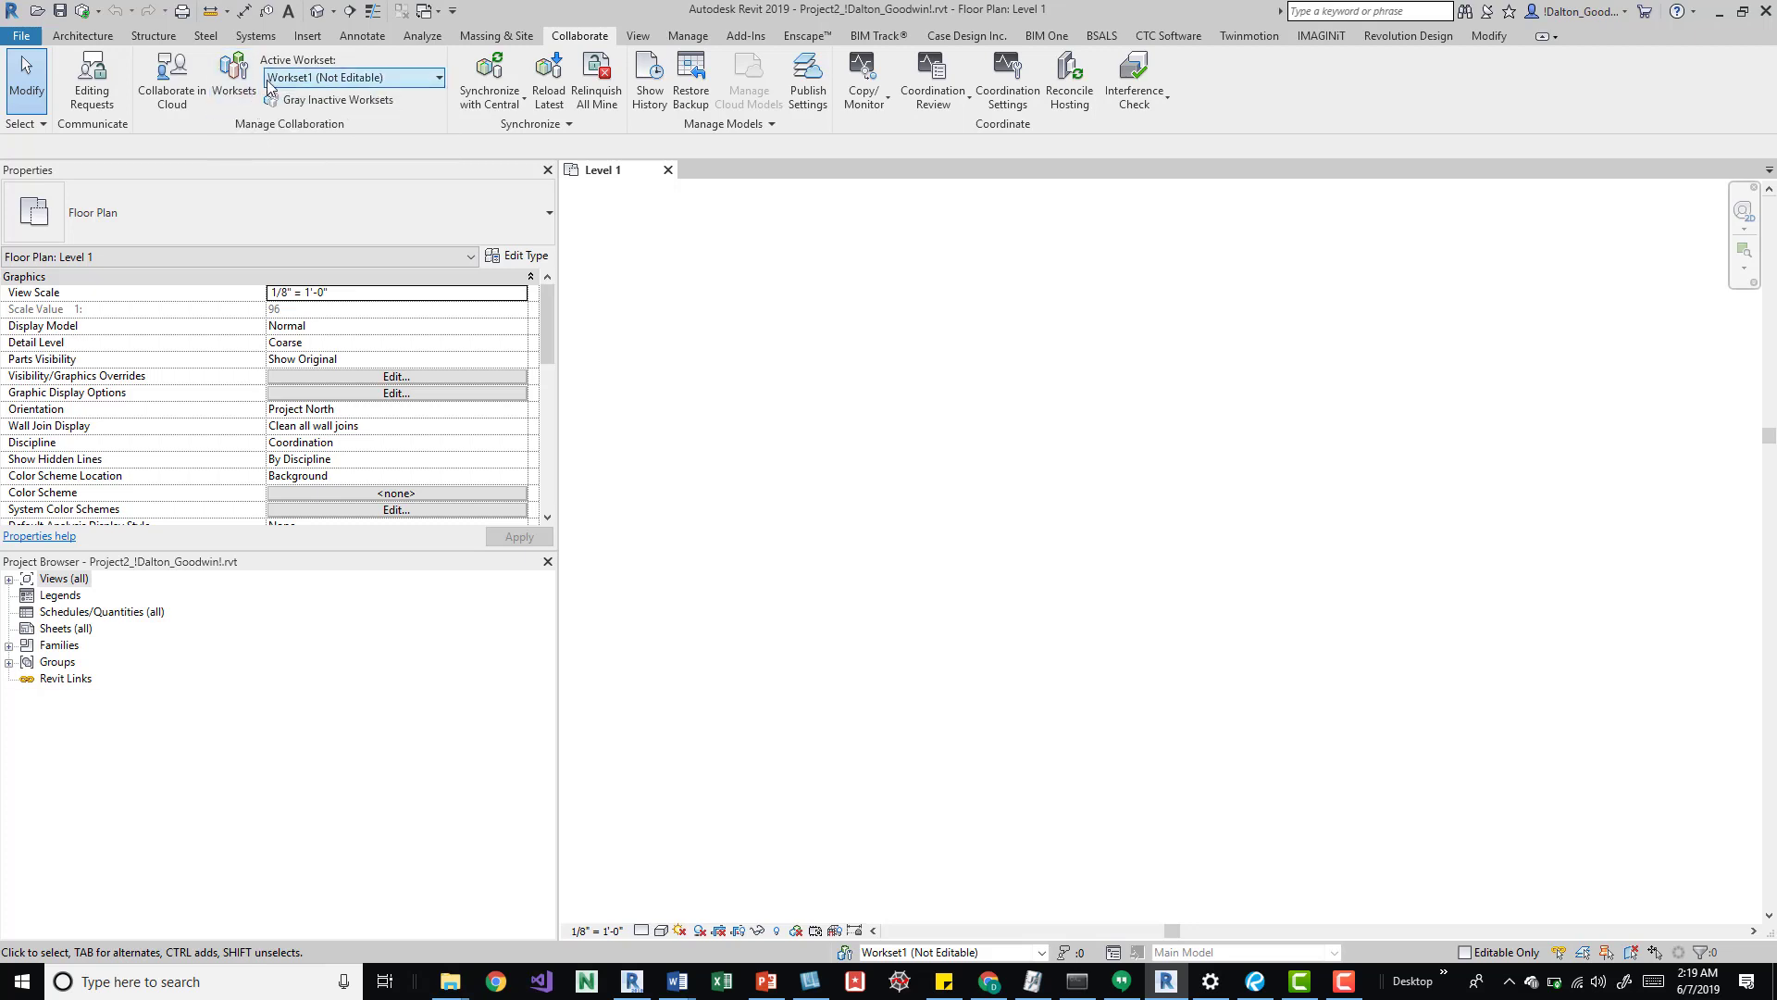